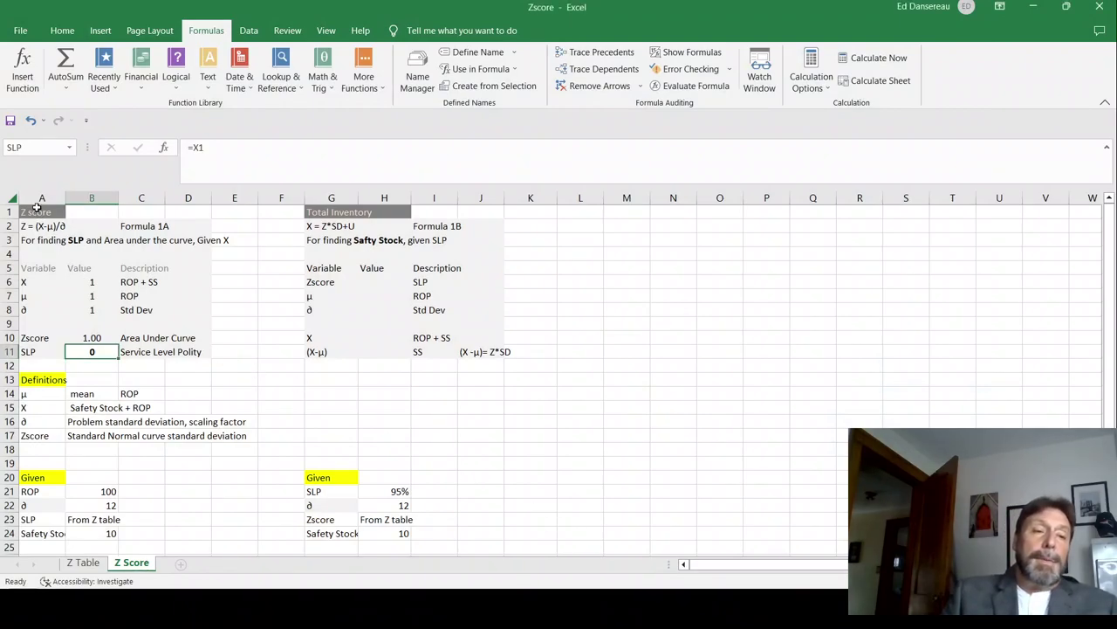
# Highlight the Z score and Total Inventory headings, the Given values, and the Formula 1A variables
pyautogui.moveTo(36, 214); pyautogui.dragTo(196, 232)
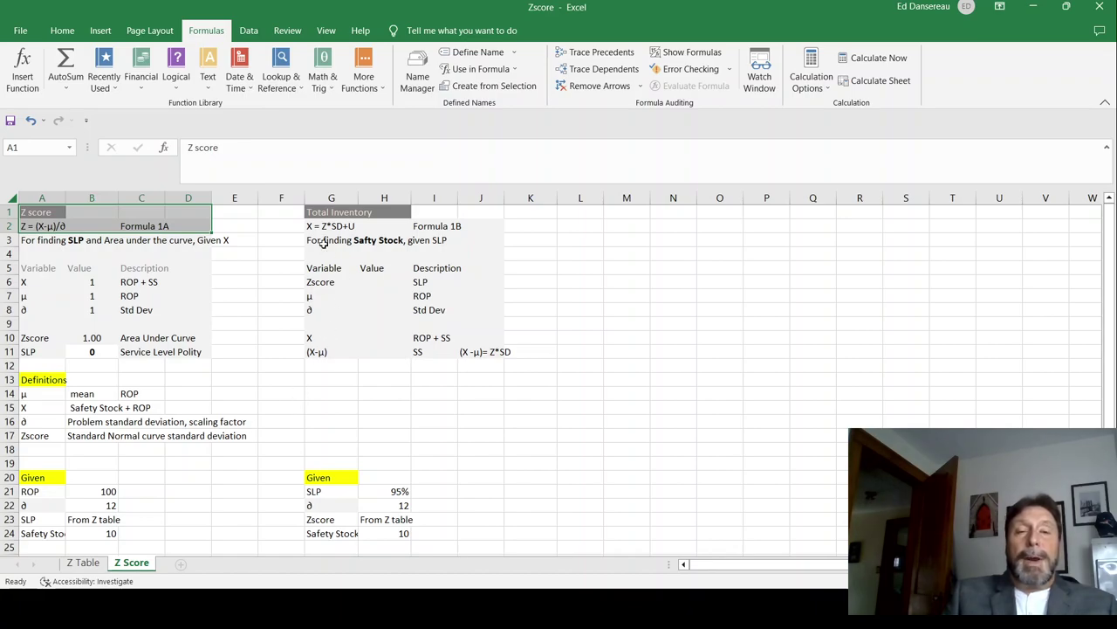
pyautogui.click(325, 212)
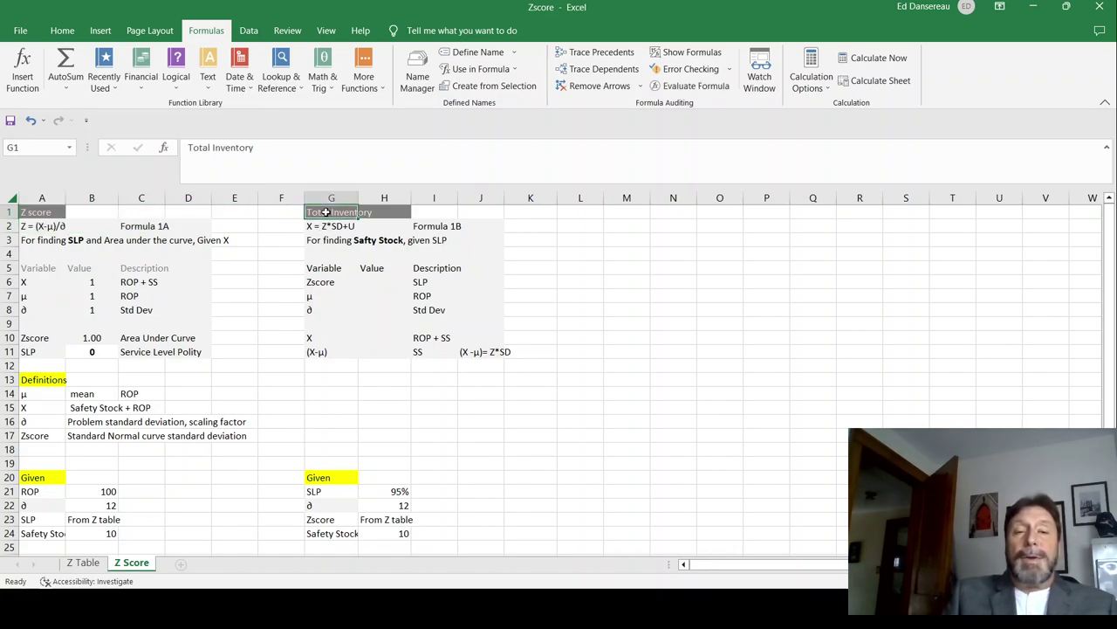
pyautogui.moveTo(328, 218); pyautogui.dragTo(490, 232)
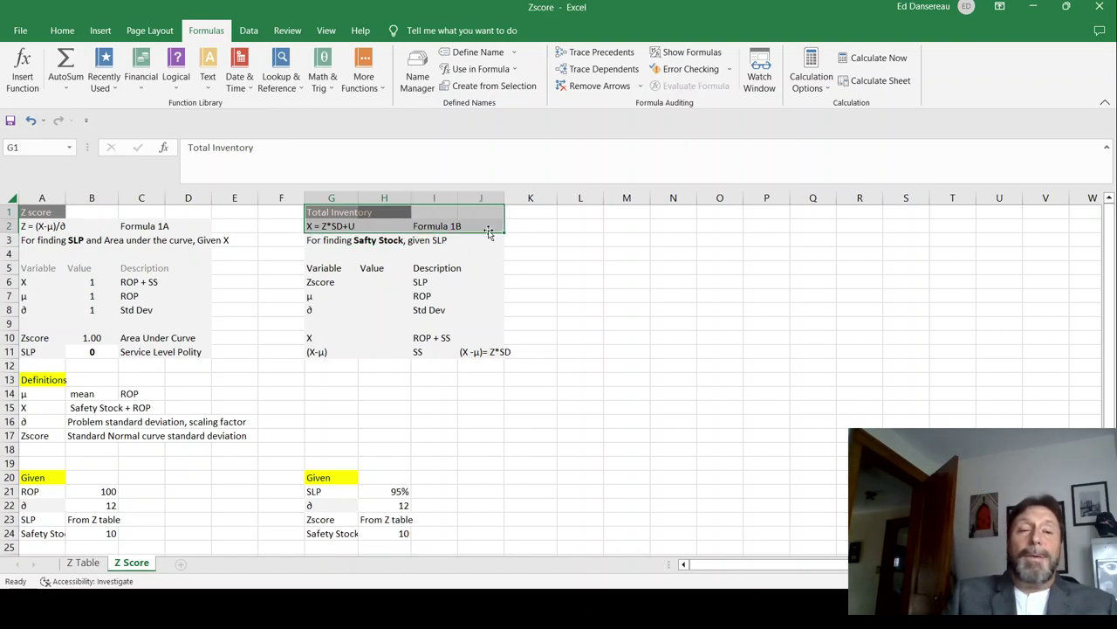
pyautogui.click(245, 295)
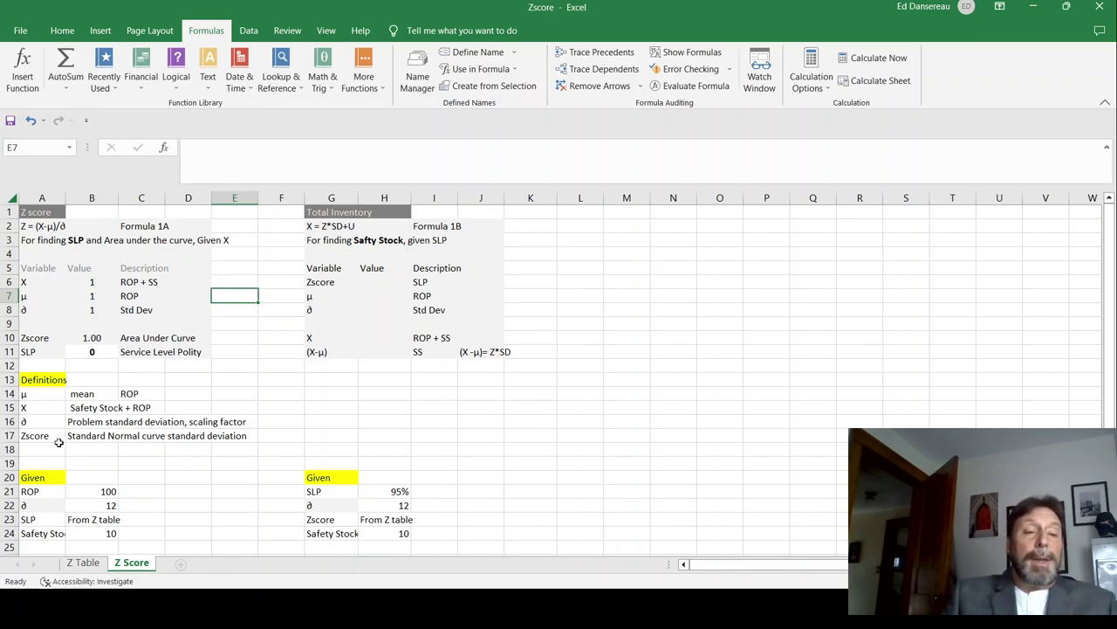
pyautogui.moveTo(35, 477); pyautogui.dragTo(91, 531)
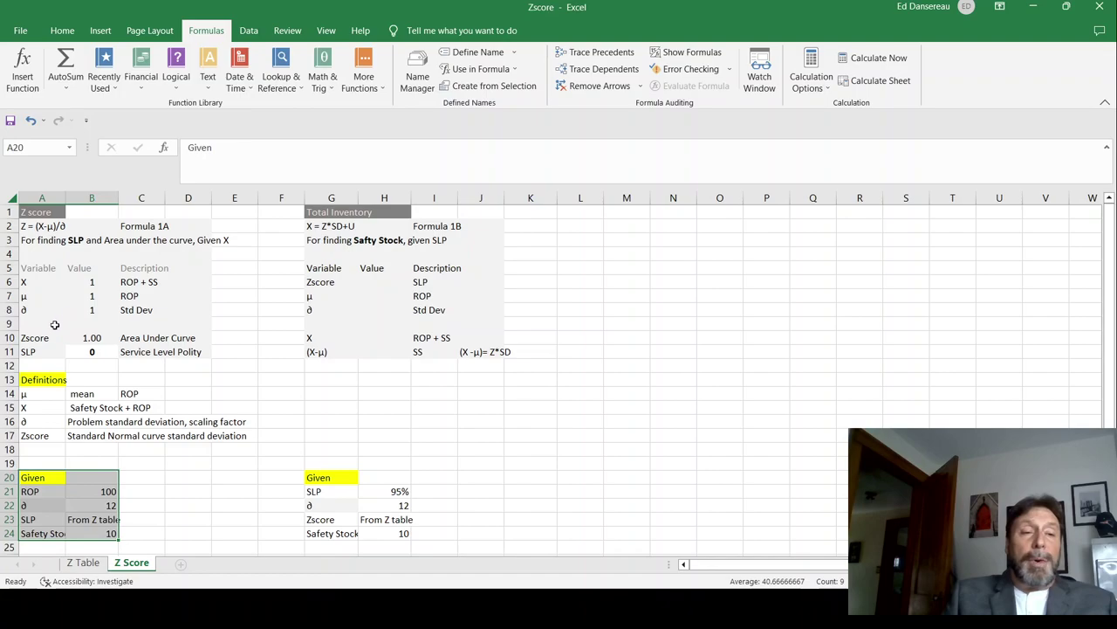
pyautogui.click(79, 297)
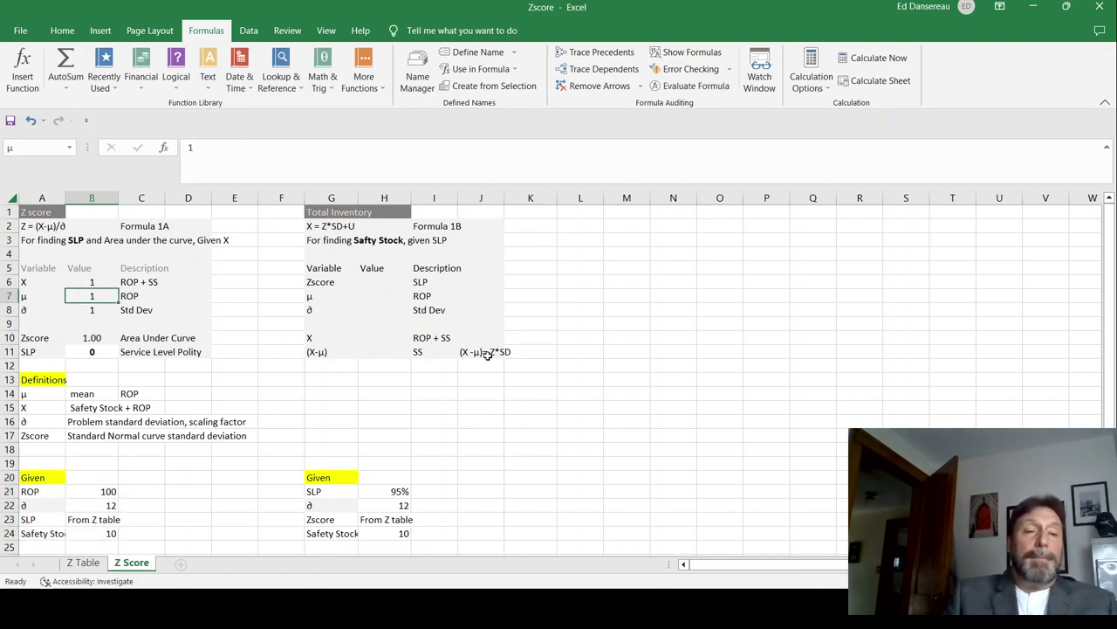
pyautogui.click(35, 282)
pyautogui.moveTo(35, 282); pyautogui.dragTo(83, 335)
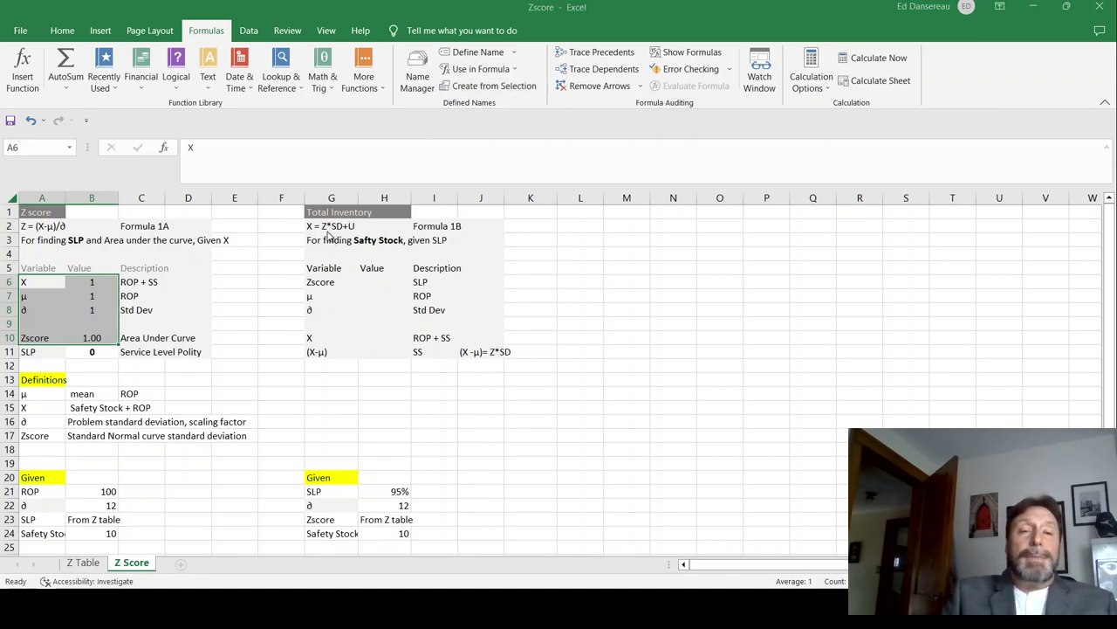
# Link μ to the given ROP (=B21) and X to ROP plus safety stock (=B21+B24), giving 110
pyautogui.click(78, 295)
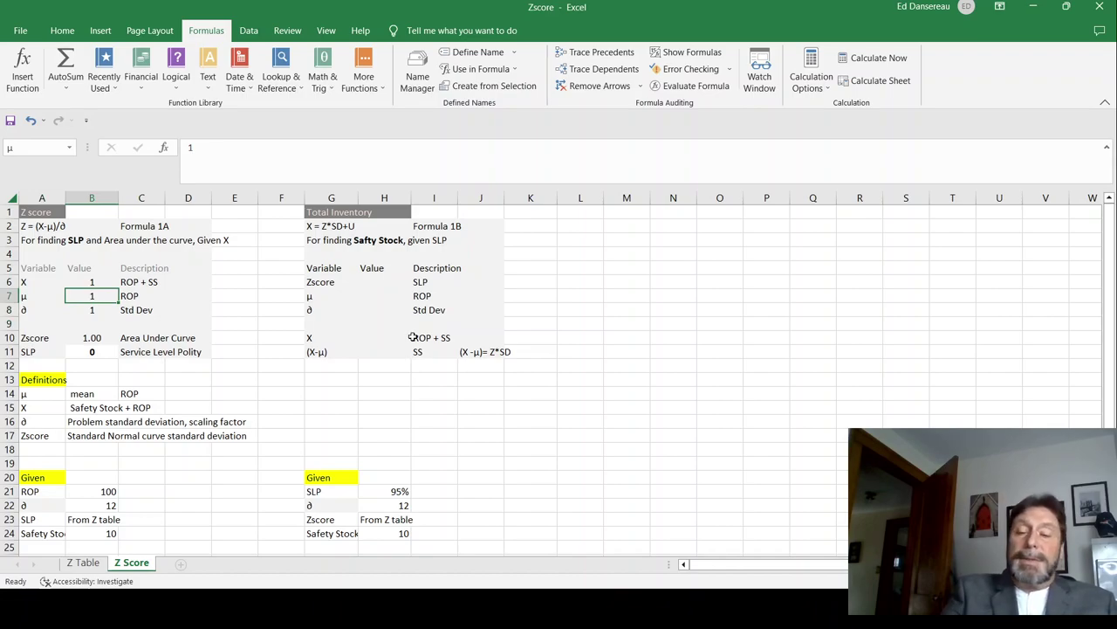
pyautogui.write('=')
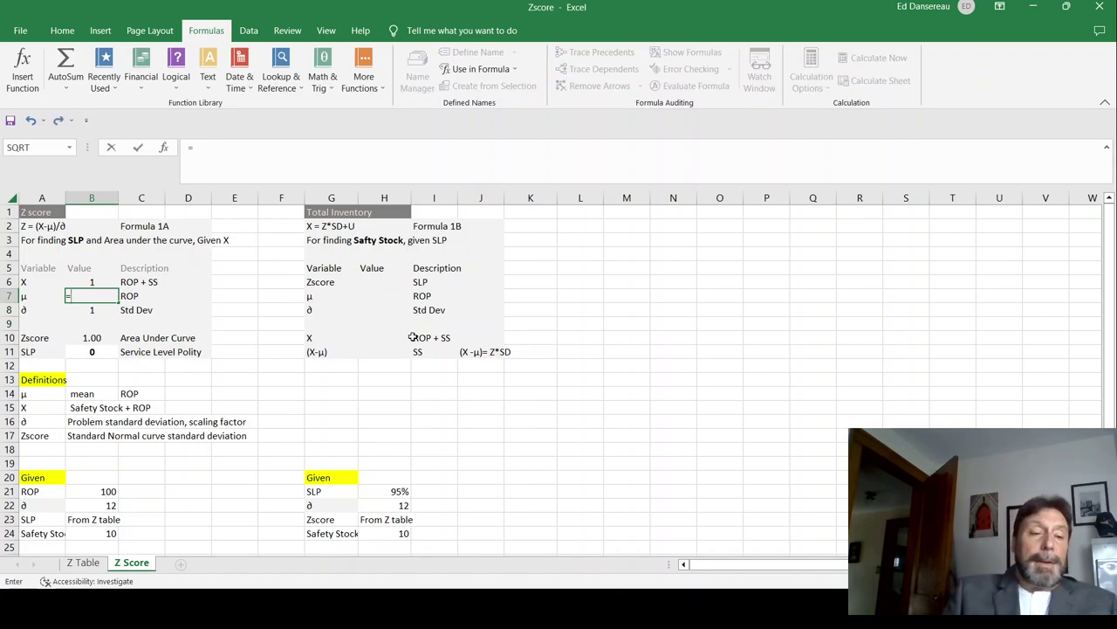
pyautogui.click(105, 491)
pyautogui.press('Return')
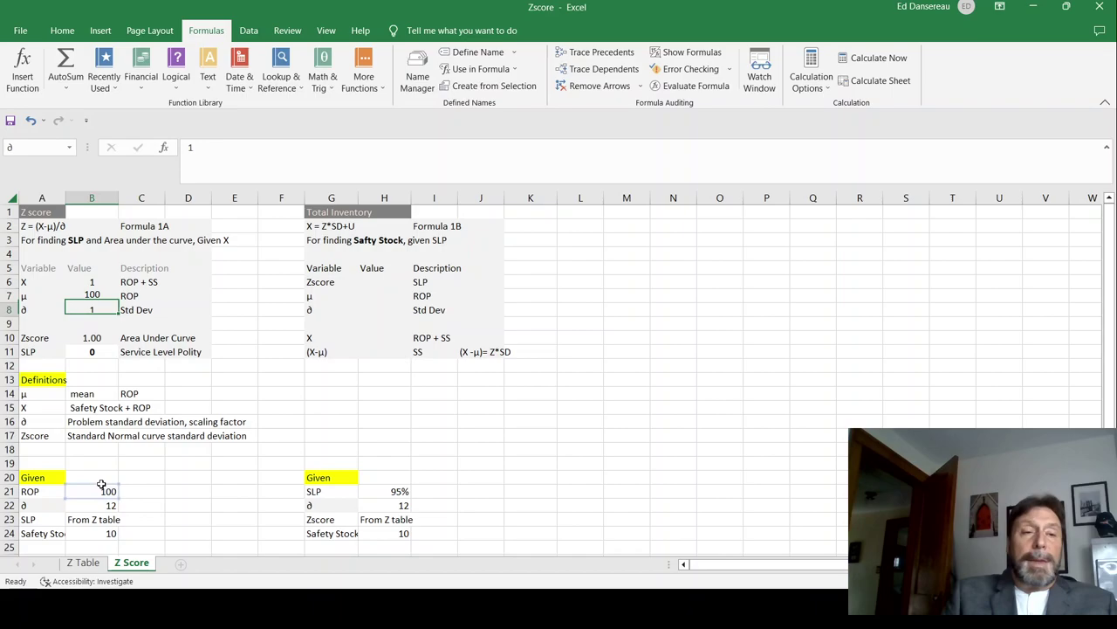
pyautogui.click(96, 285)
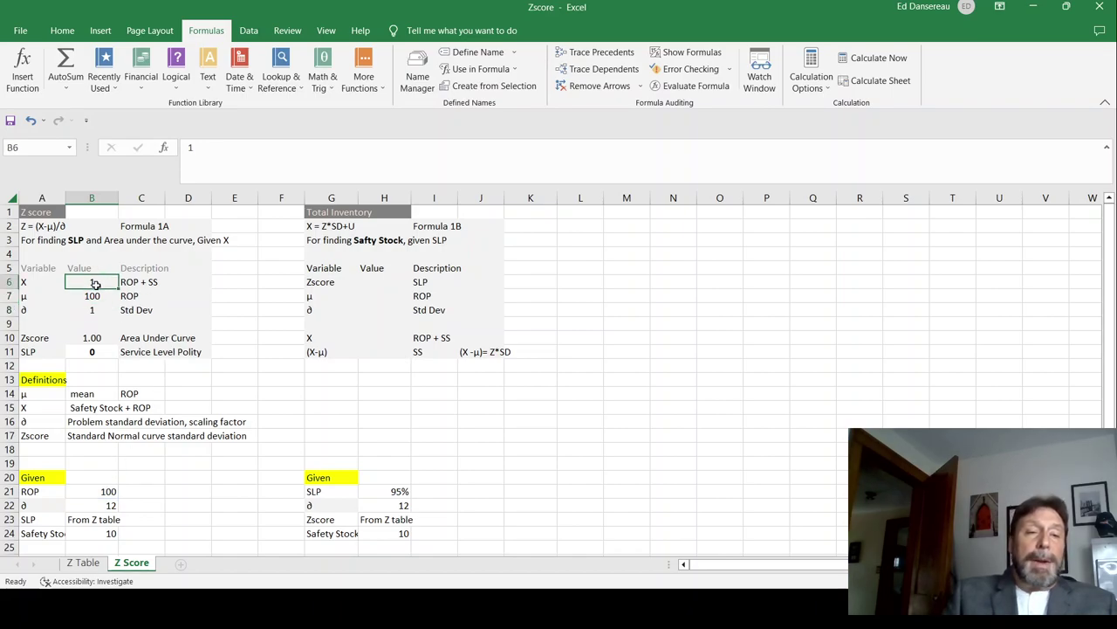
pyautogui.write('=')
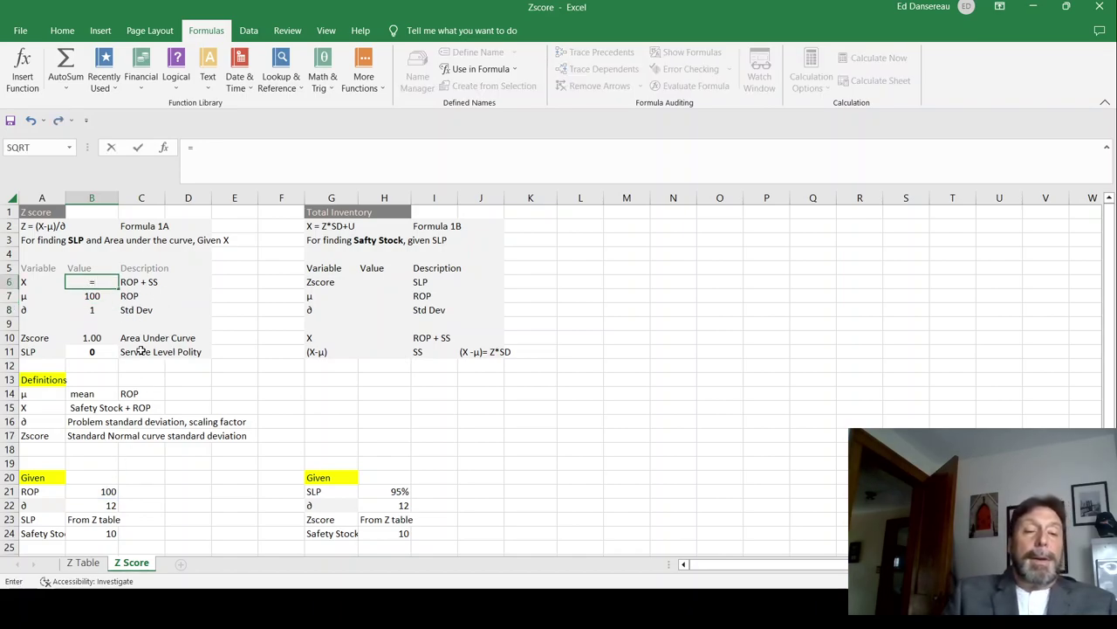
pyautogui.click(90, 491)
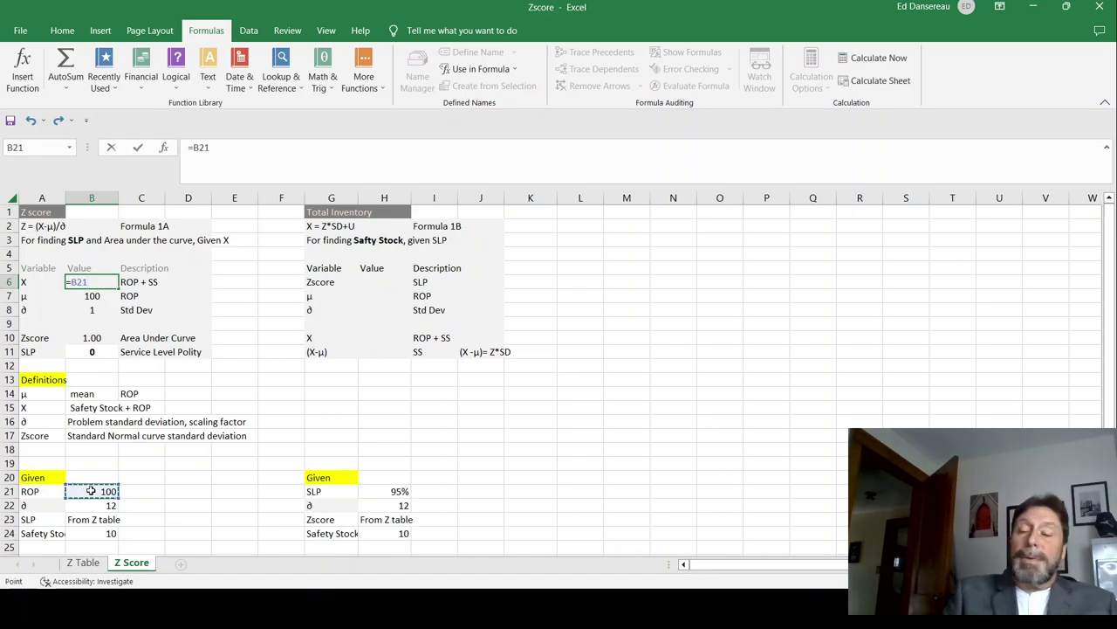
pyautogui.write('+')
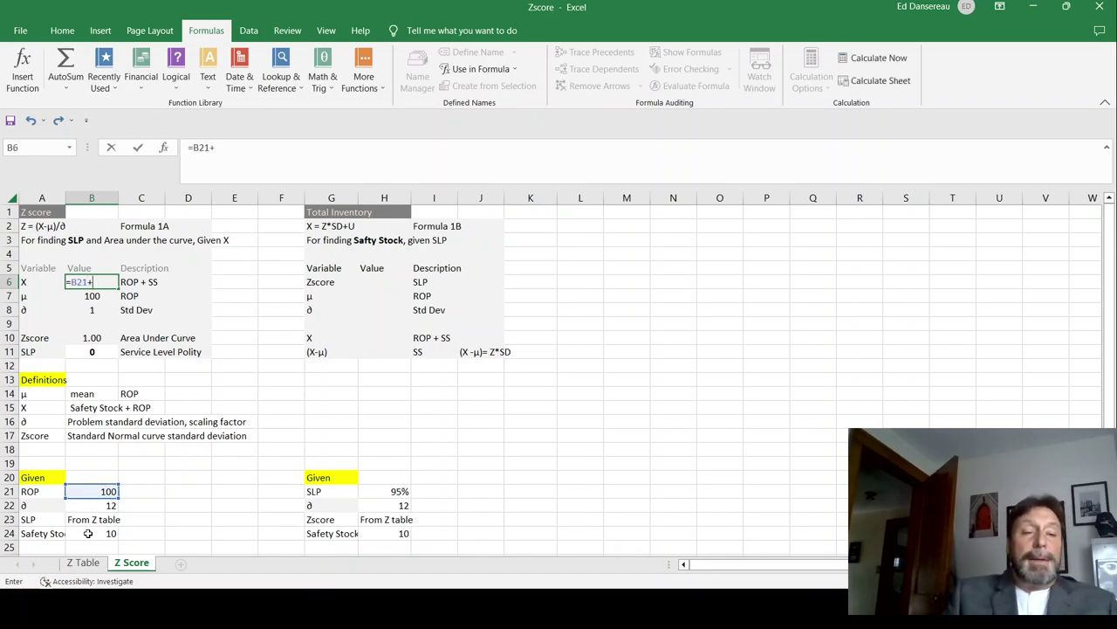
pyautogui.click(88, 535)
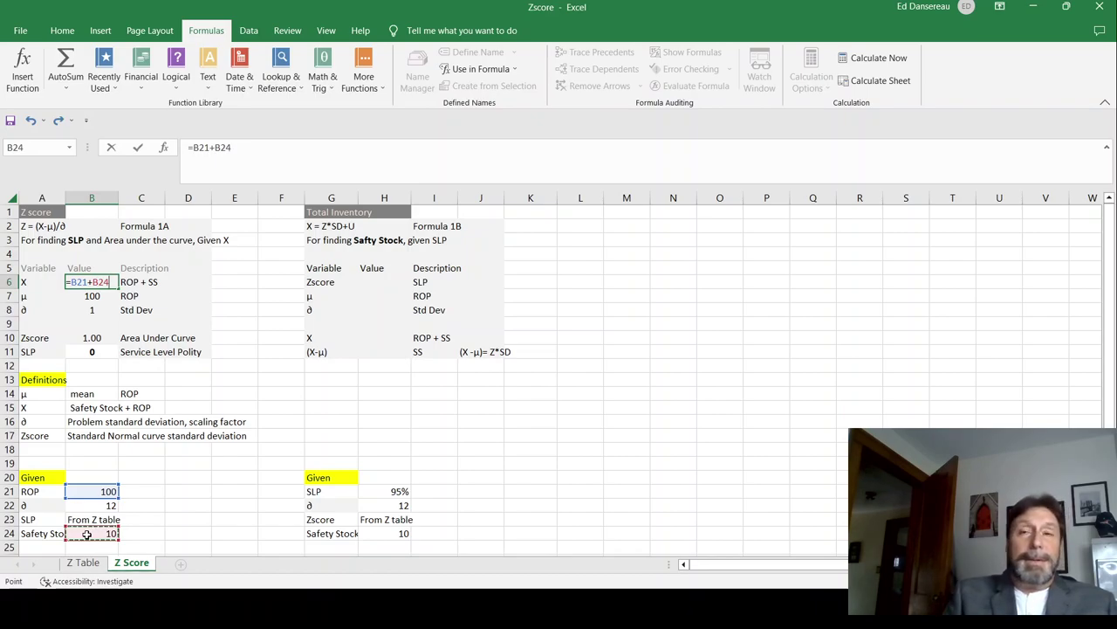
pyautogui.press('Return')
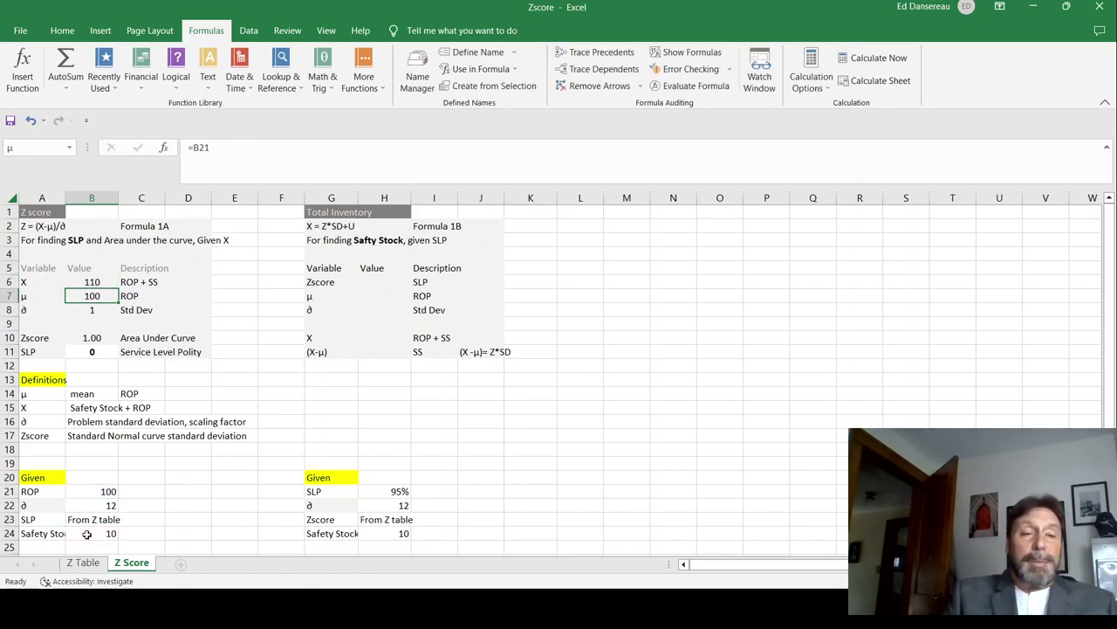
# Link ∂ to the given standard deviation with =B22, showing 12
pyautogui.click(96, 309)
pyautogui.write('=')
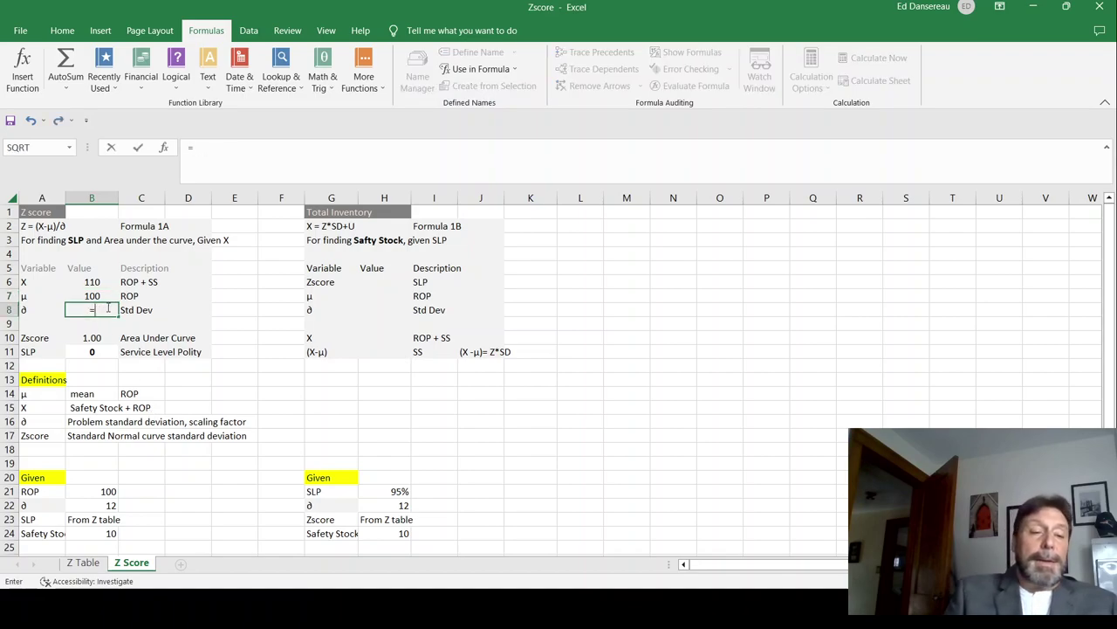
pyautogui.click(100, 507)
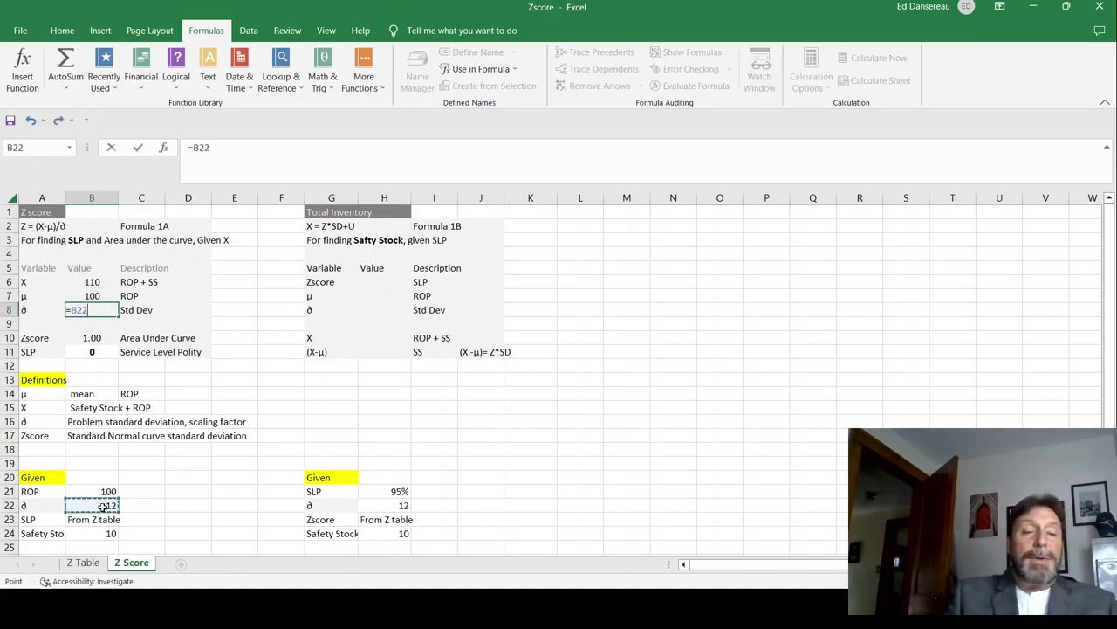
pyautogui.press('Return')
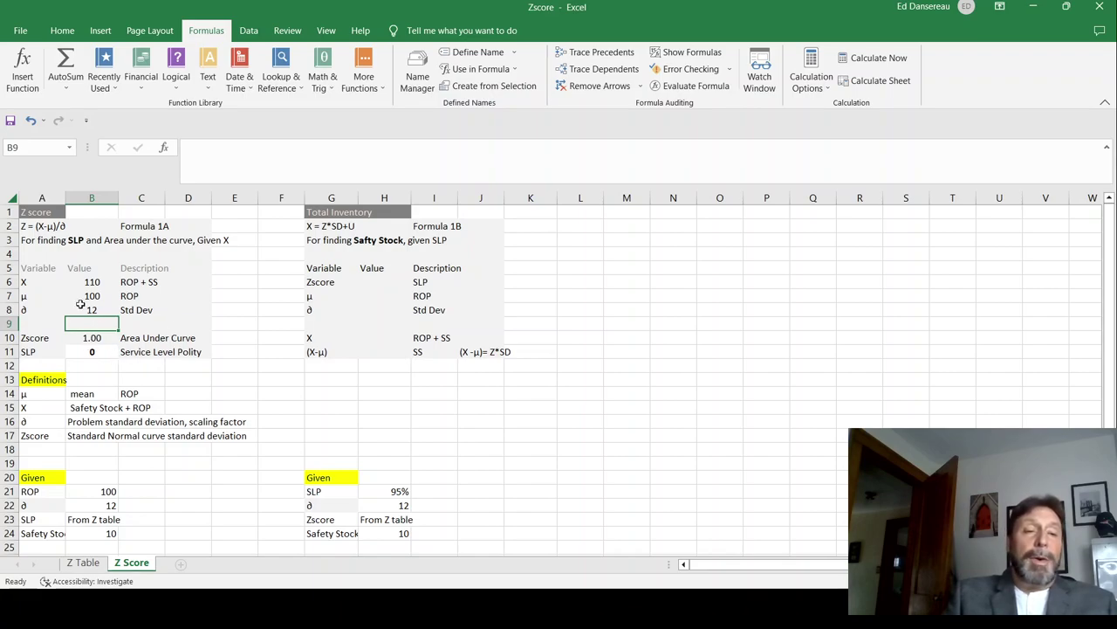
pyautogui.click(91, 338)
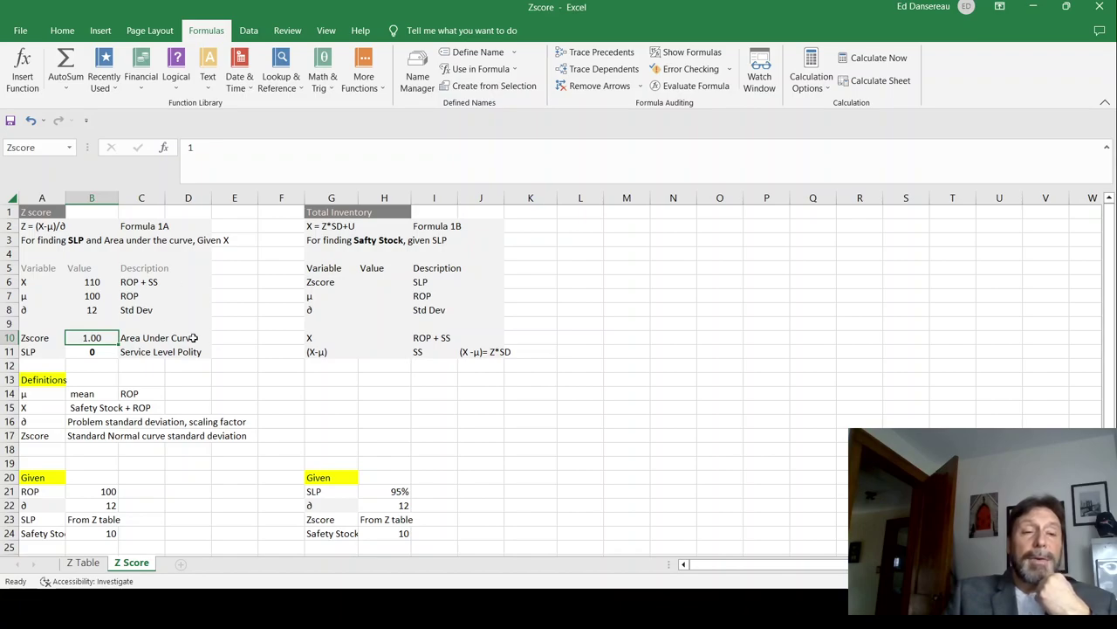
# Enter =(B7-B6)/B8 in the Zscore cell B10, showing 0.83
pyautogui.write('=')
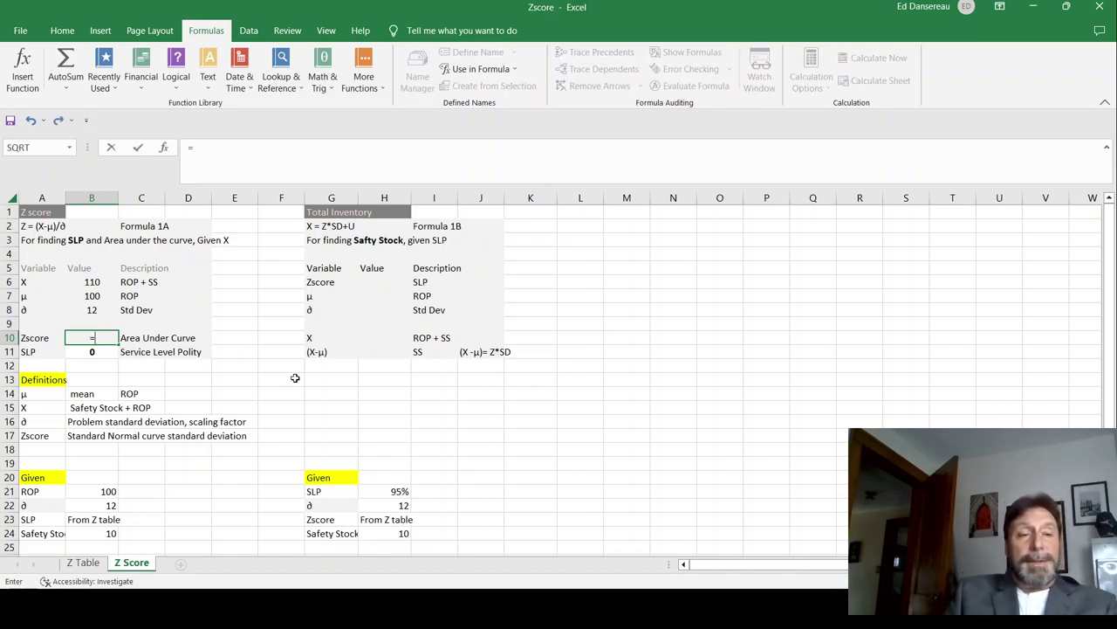
pyautogui.write('(')
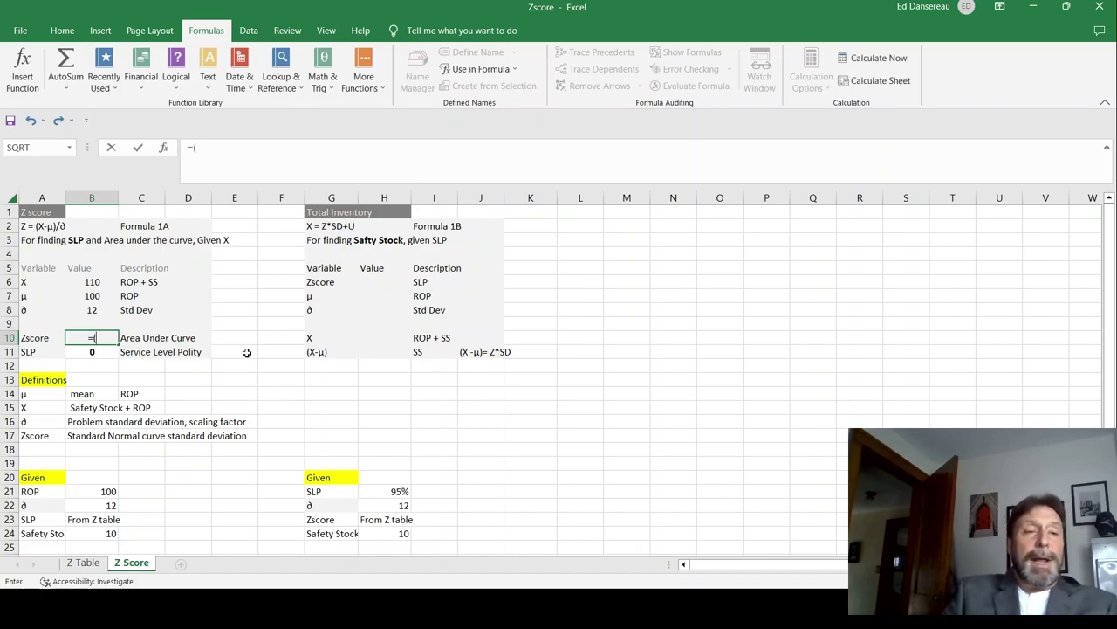
pyautogui.click(92, 284)
pyautogui.write('-')
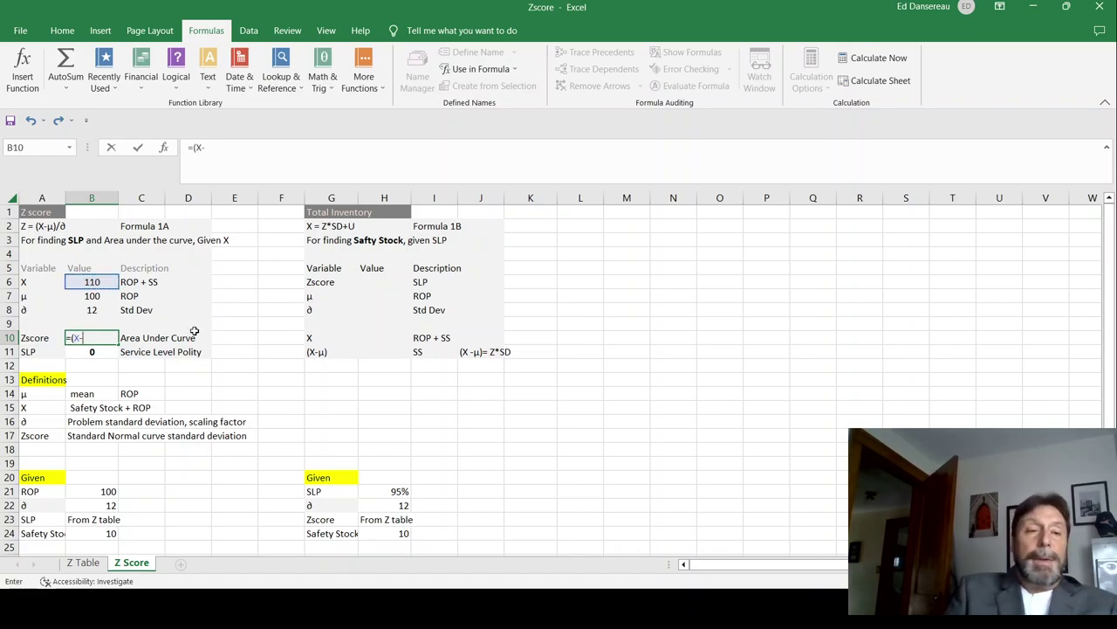
pyautogui.click(92, 295)
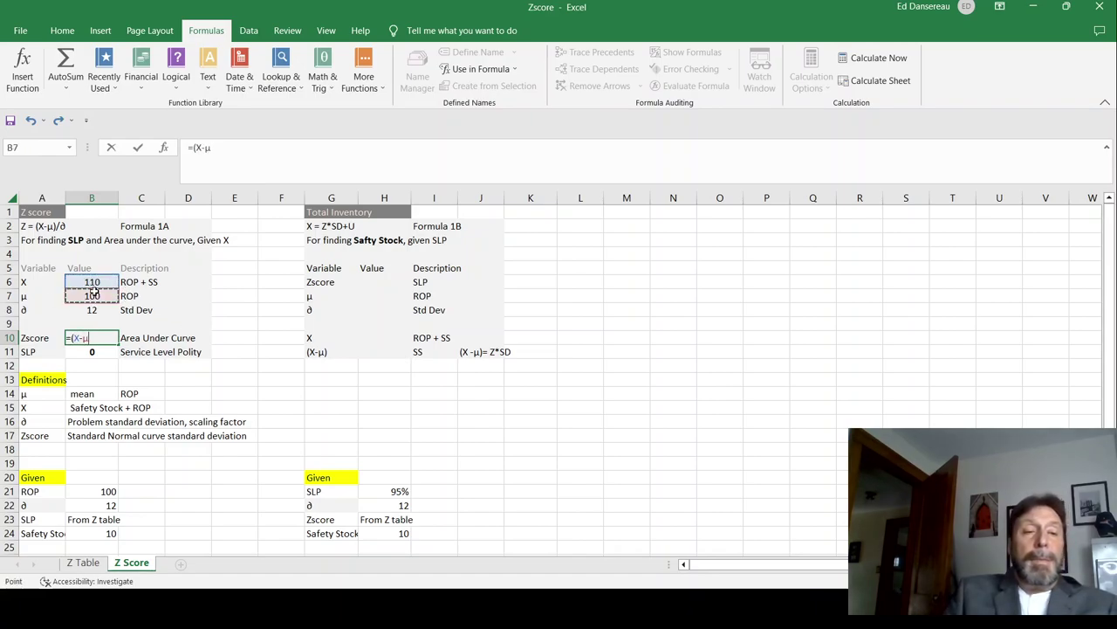
pyautogui.write(')/')
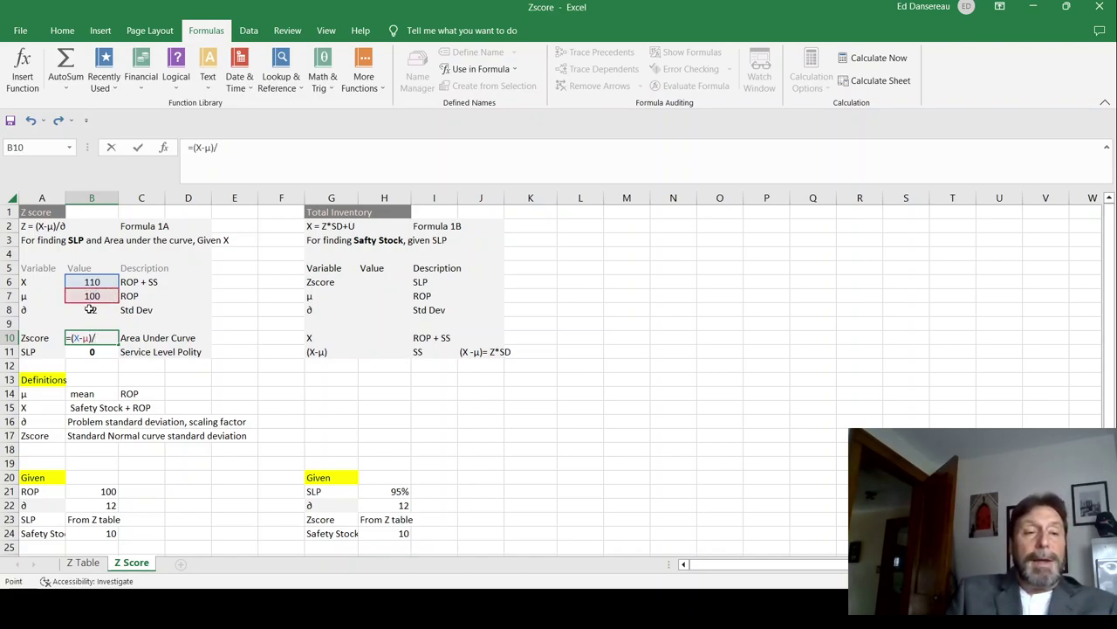
pyautogui.click(90, 309)
pyautogui.press('Return')
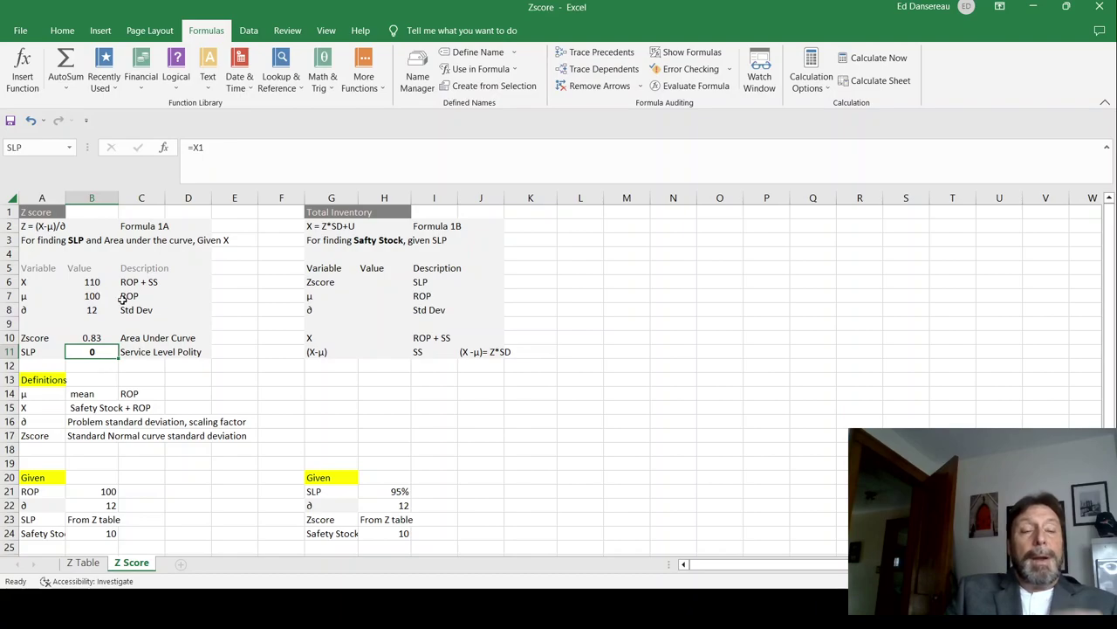
pyautogui.click(111, 338)
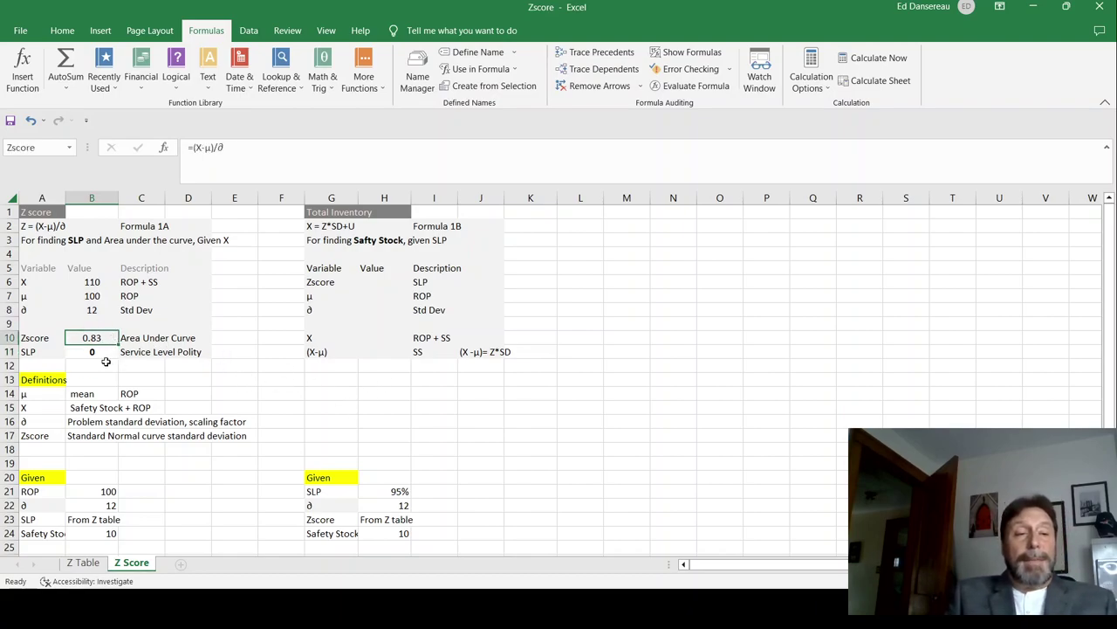
# Set SLP in B11 to ='Z Table'!E11, the 0.7967306 area for Z 0.83
pyautogui.click(103, 351)
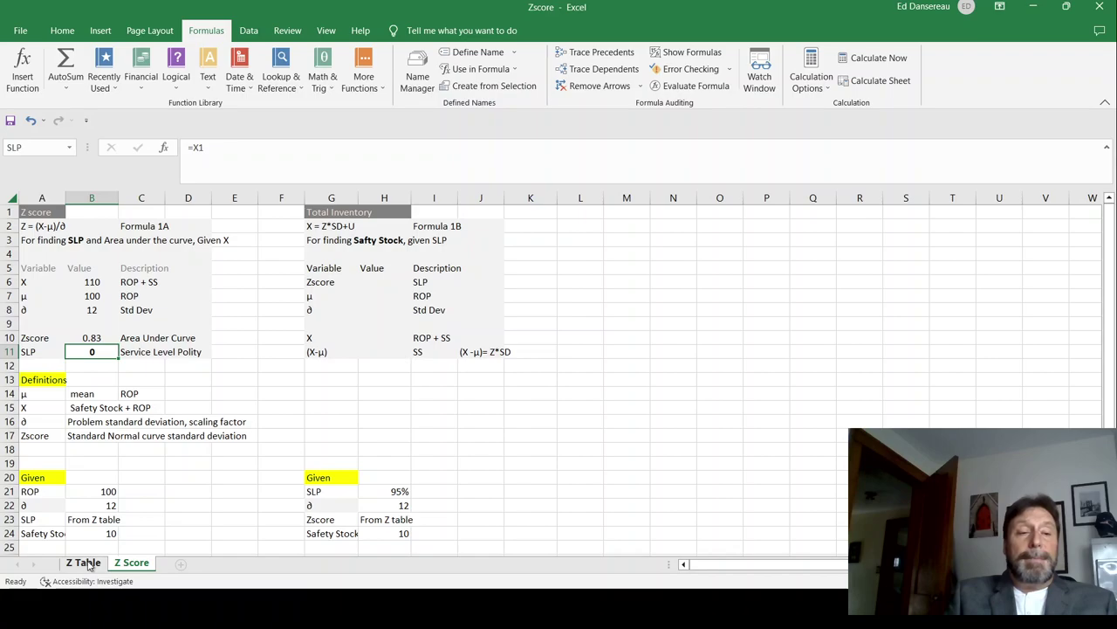
pyautogui.click(86, 563)
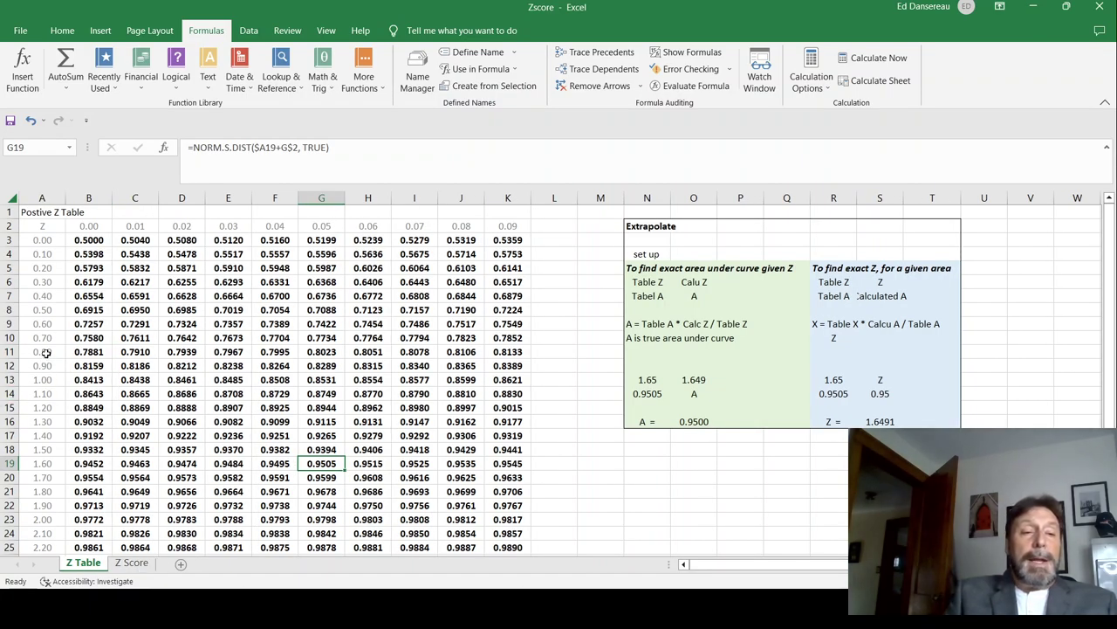
pyautogui.click(135, 566)
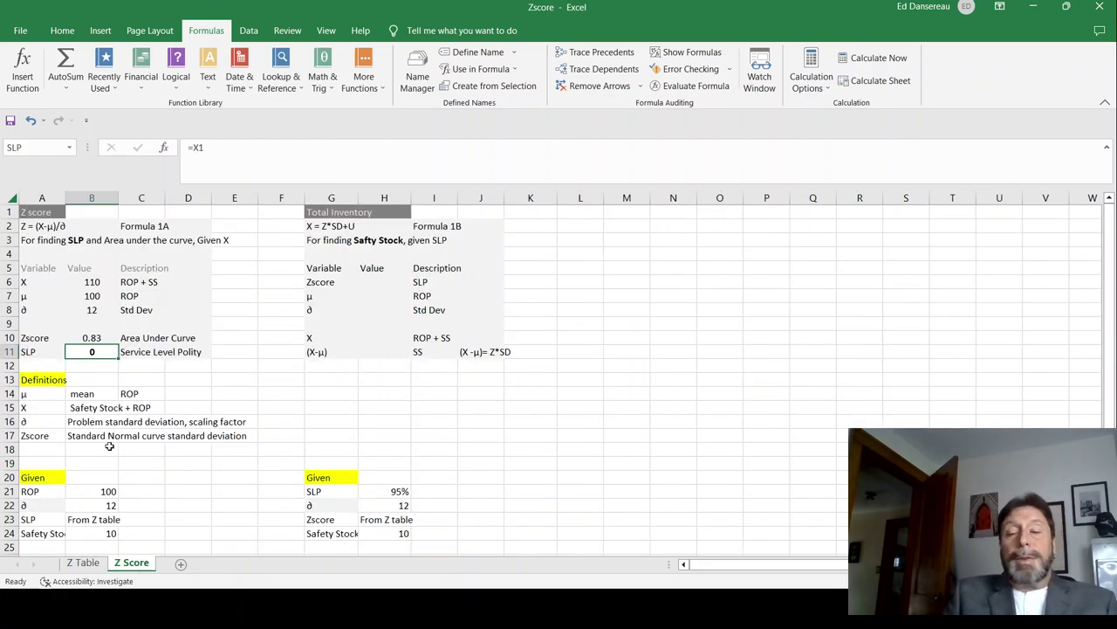
pyautogui.write('=')
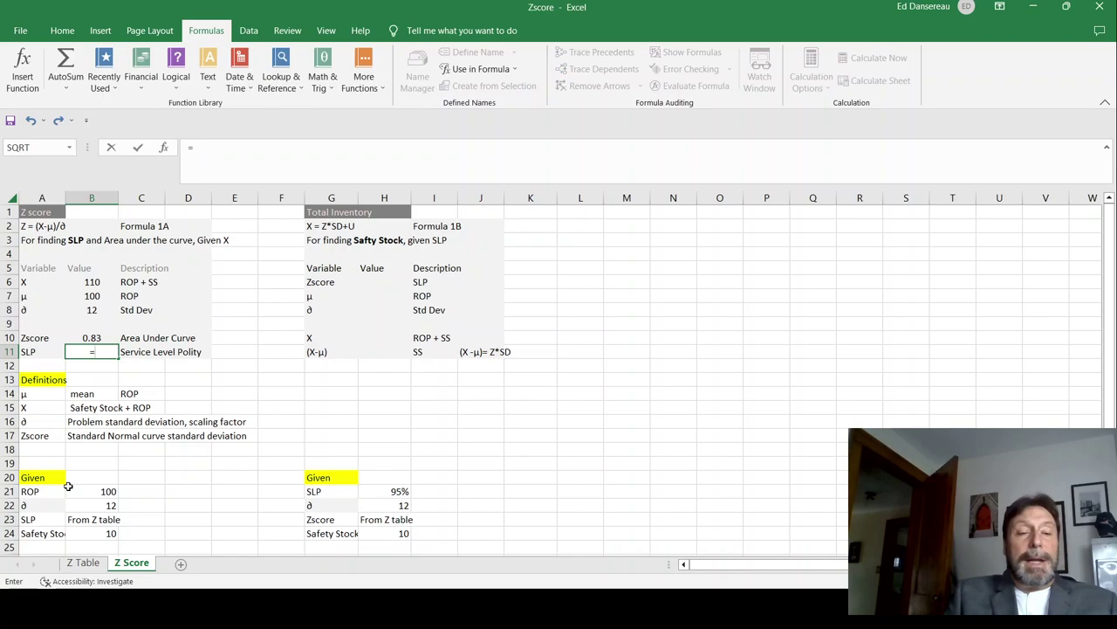
pyautogui.click(77, 564)
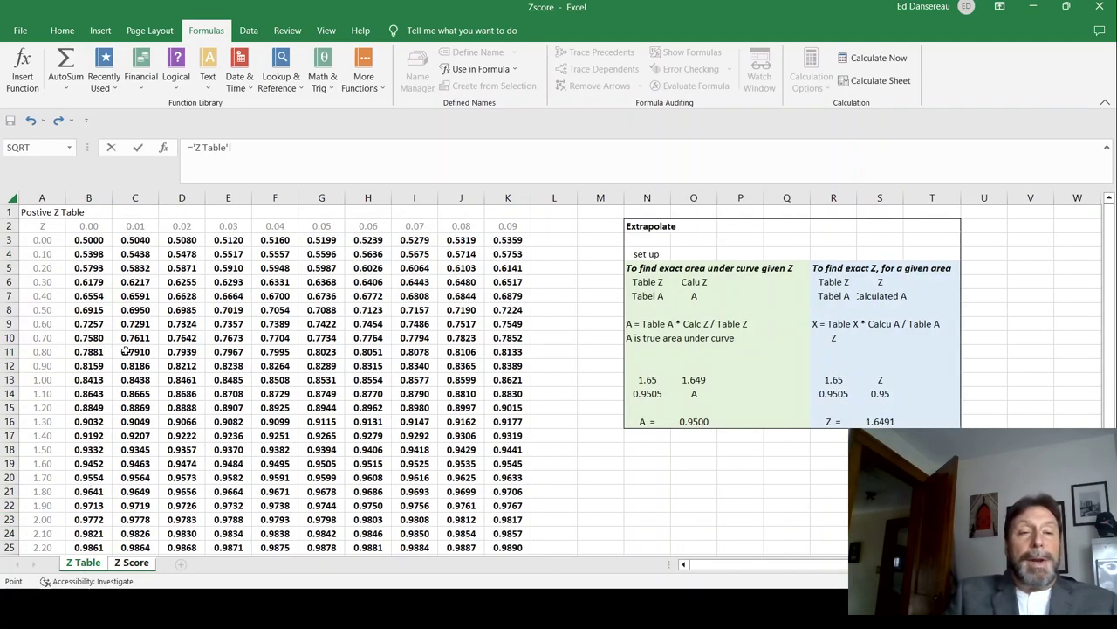
pyautogui.click(237, 353)
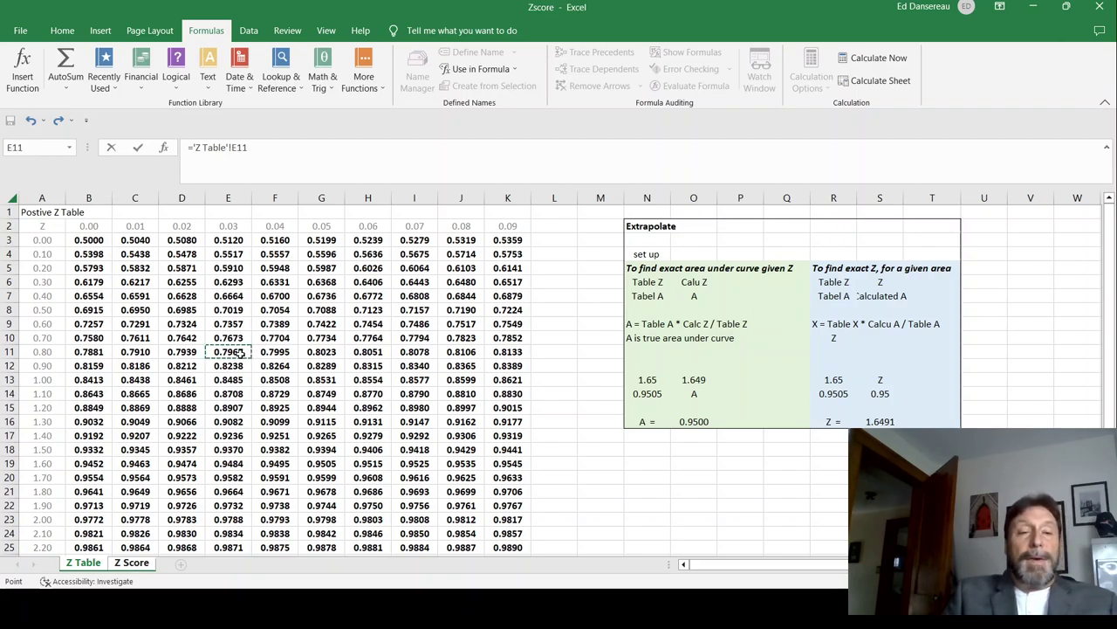
pyautogui.press('Return')
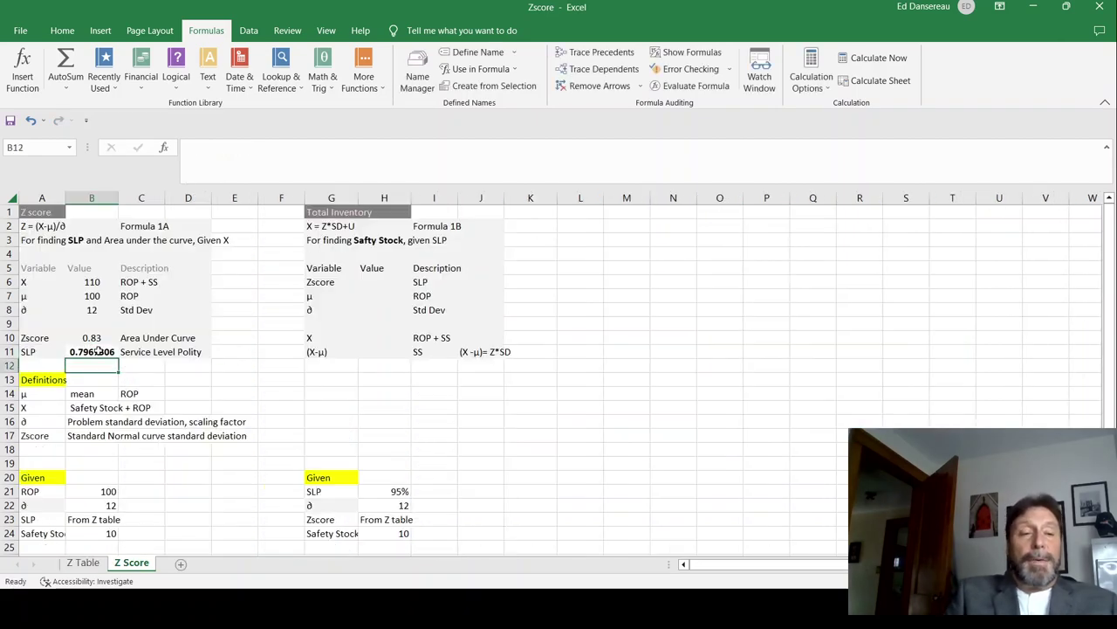
pyautogui.click(99, 349)
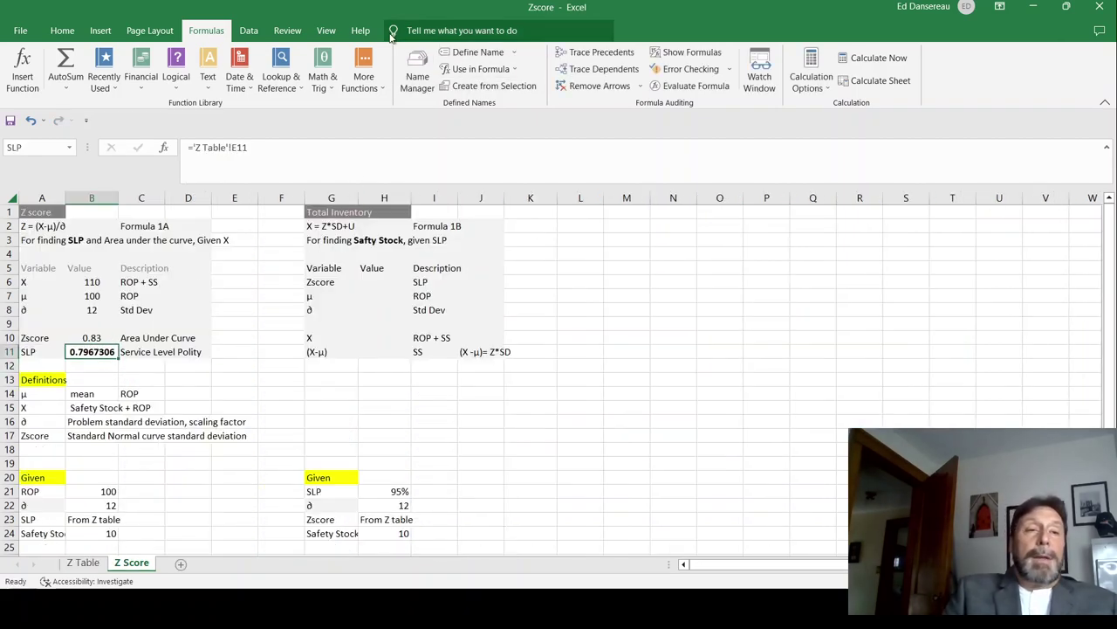
pyautogui.click(64, 32)
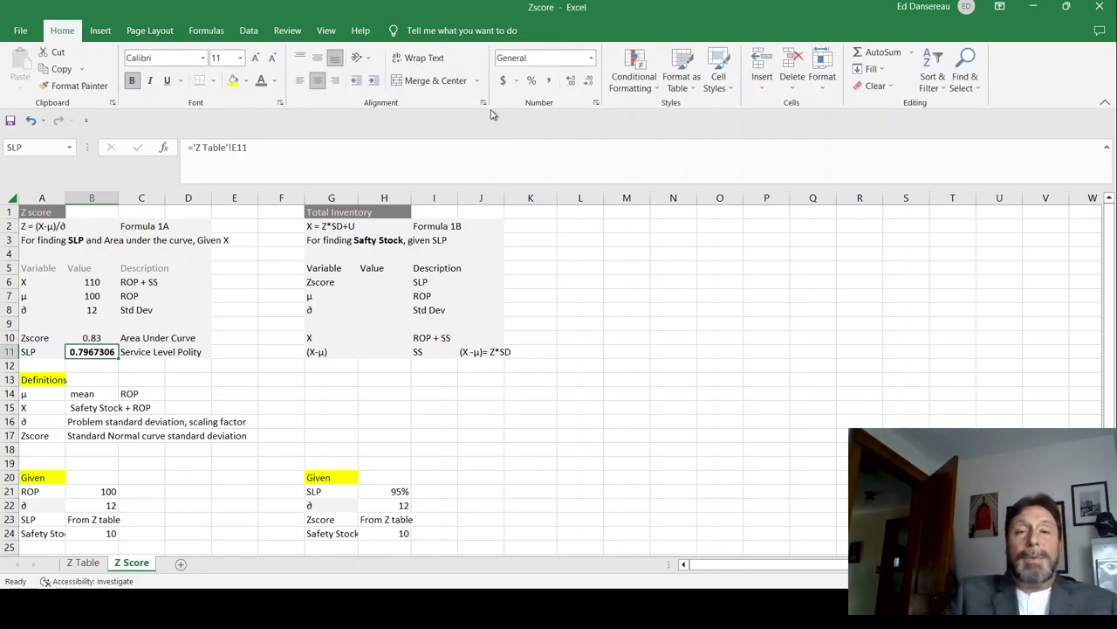
# Format B11 as Percent Style with two decimal places, displaying 79.67%
pyautogui.click(534, 81)
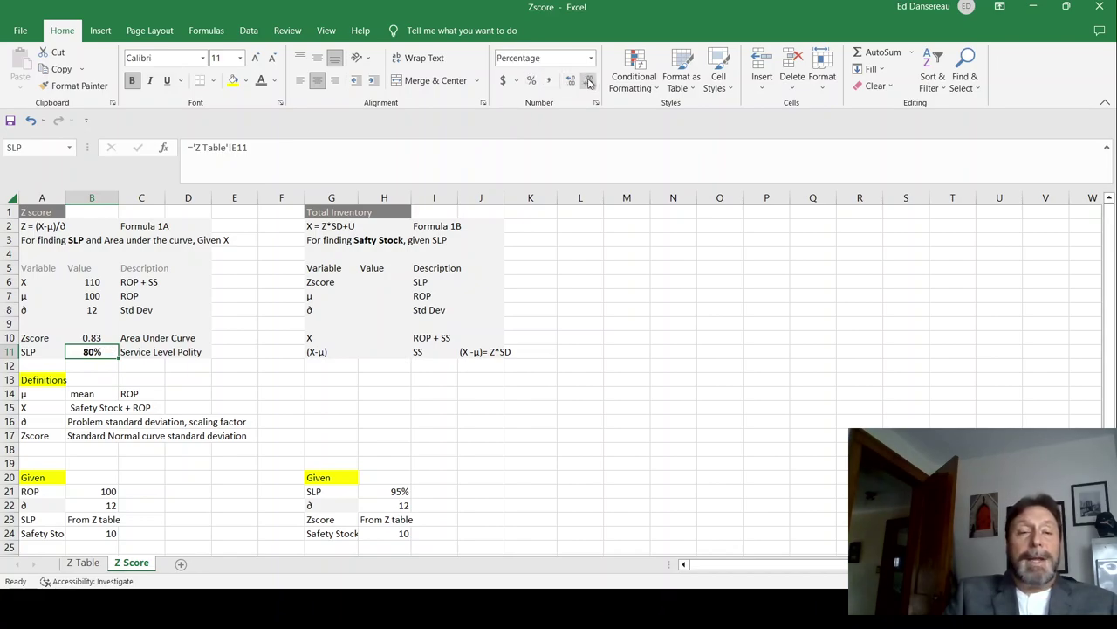
pyautogui.click(570, 80)
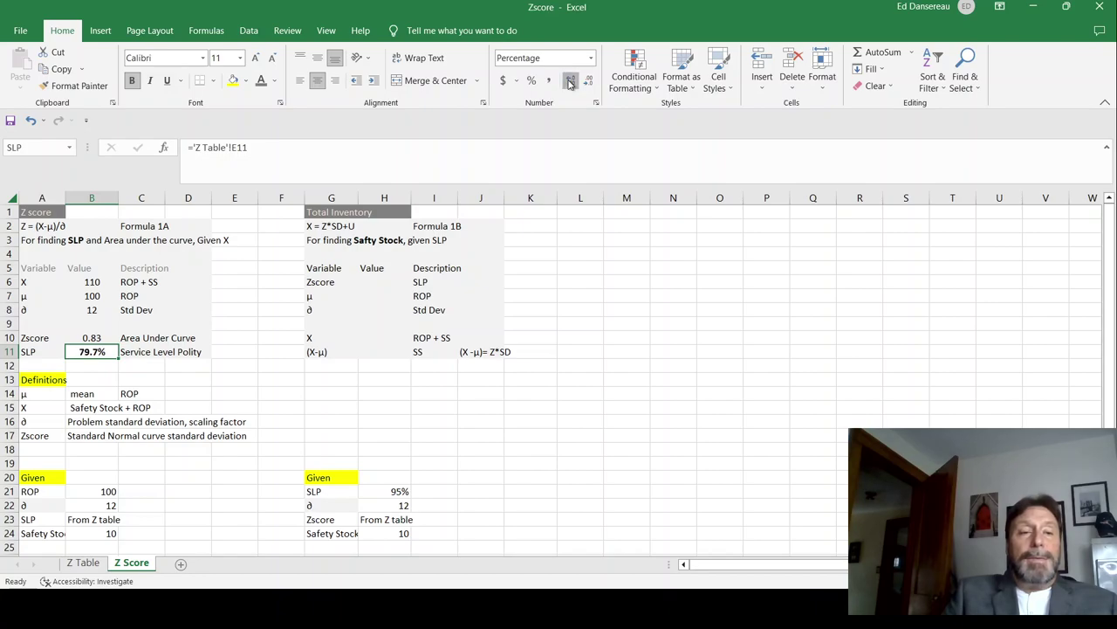
pyautogui.click(570, 80)
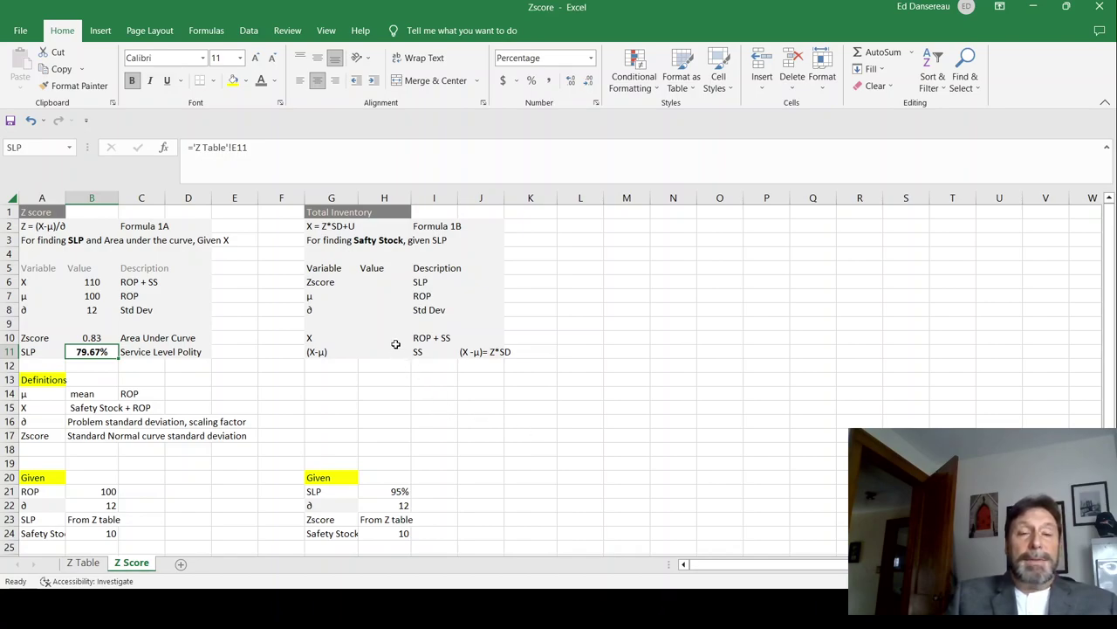
pyautogui.click(404, 489)
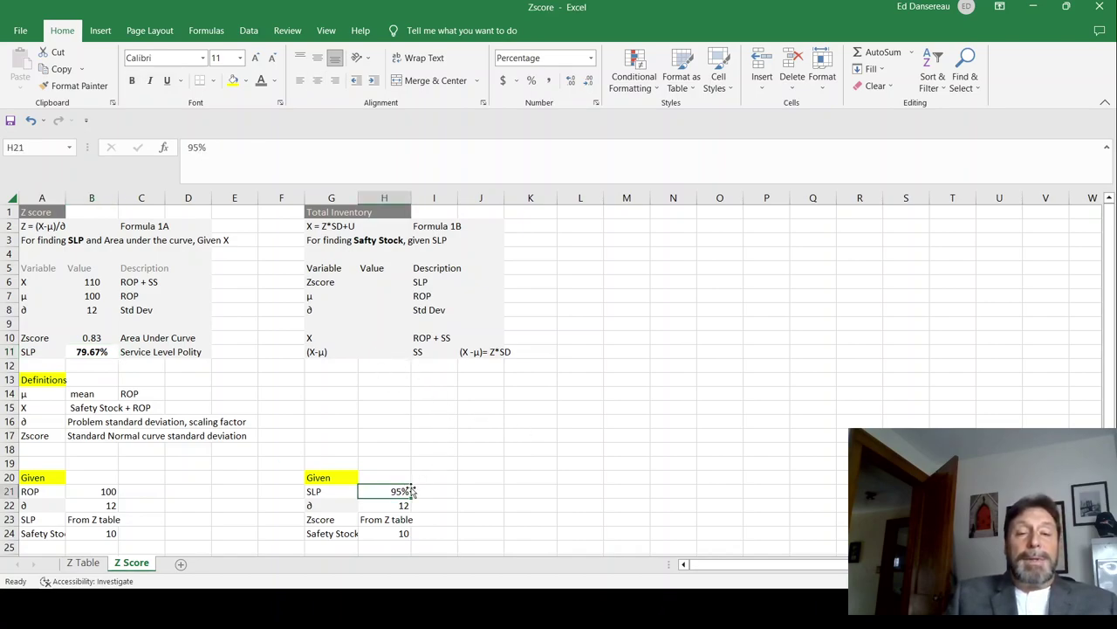
# On the Z Table sheet, inspect the Z 1.64 and 1.65 (0.9505) areas and the Extrapolate inputs
pyautogui.click(83, 563)
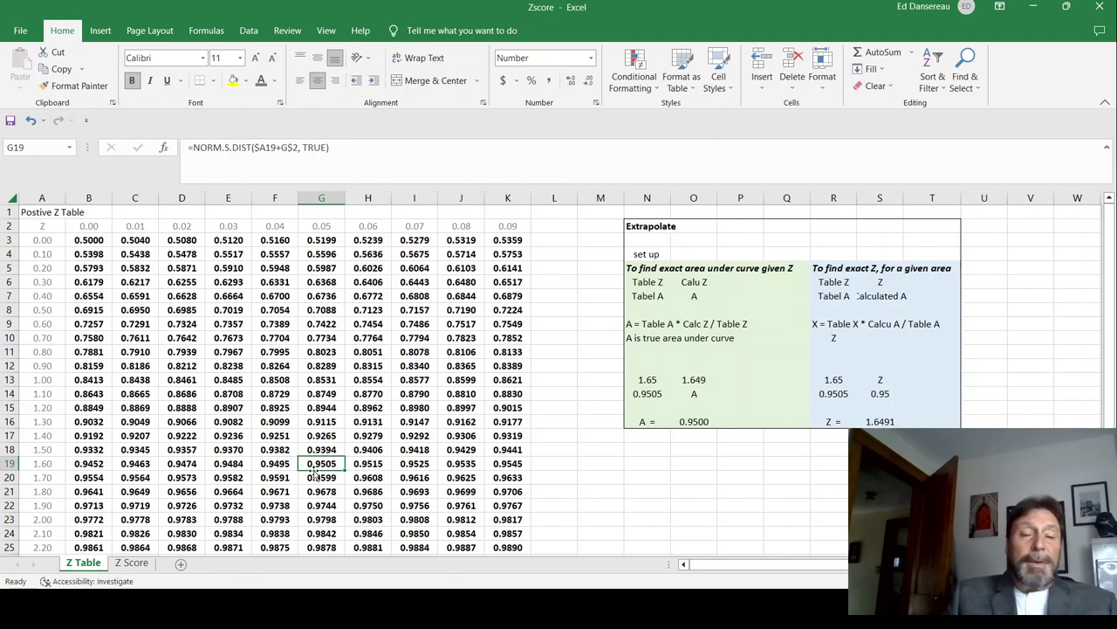
pyautogui.click(278, 466)
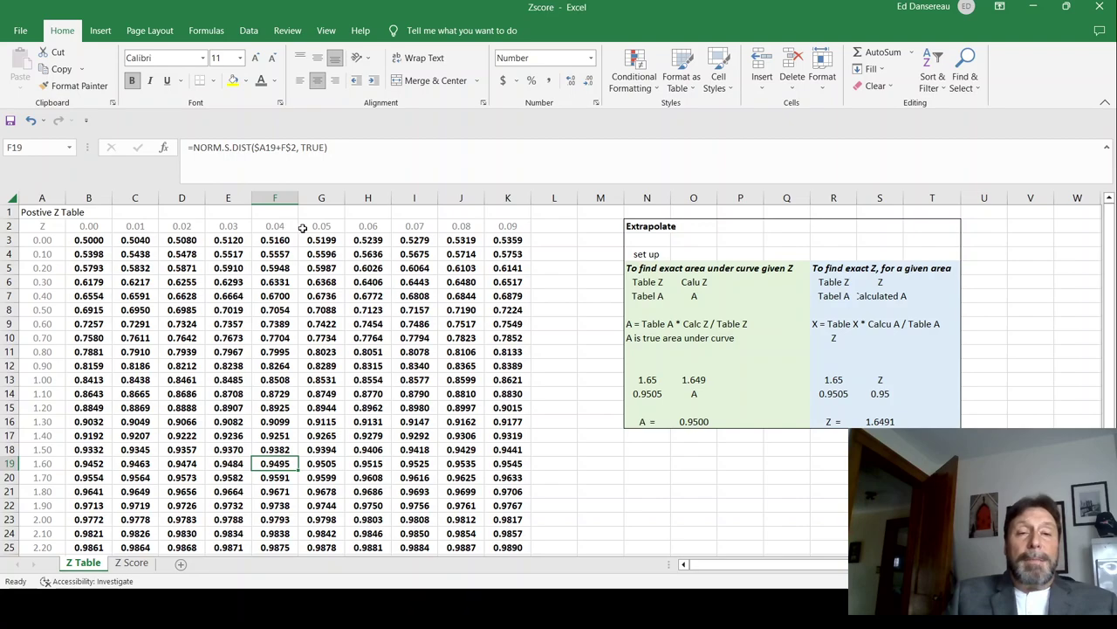
pyautogui.click(321, 464)
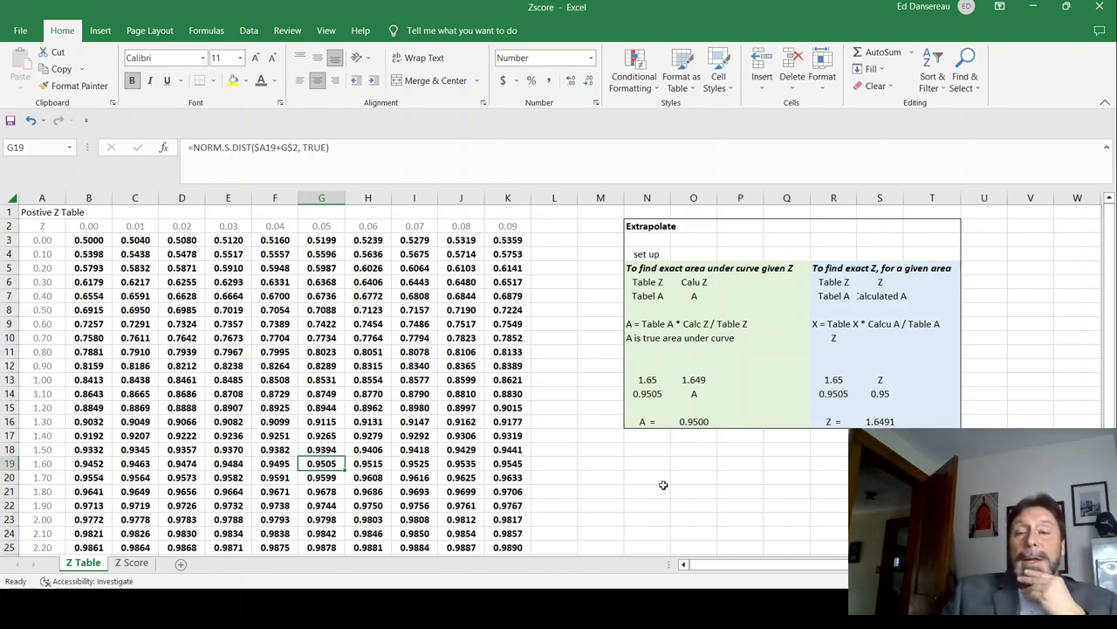
pyautogui.click(649, 381)
pyautogui.moveTo(649, 381); pyautogui.dragTo(680, 394)
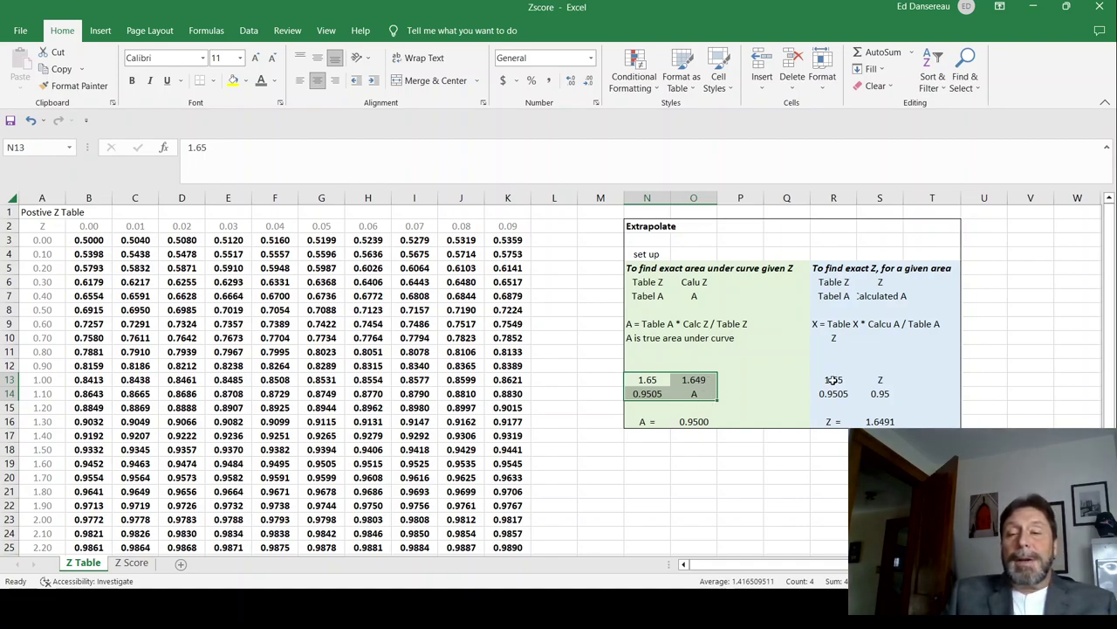
# Check the calculated Z in S16, then trace the 0.05 column and 1.60 row to 0.9505
pyautogui.moveTo(836, 381); pyautogui.dragTo(871, 395)
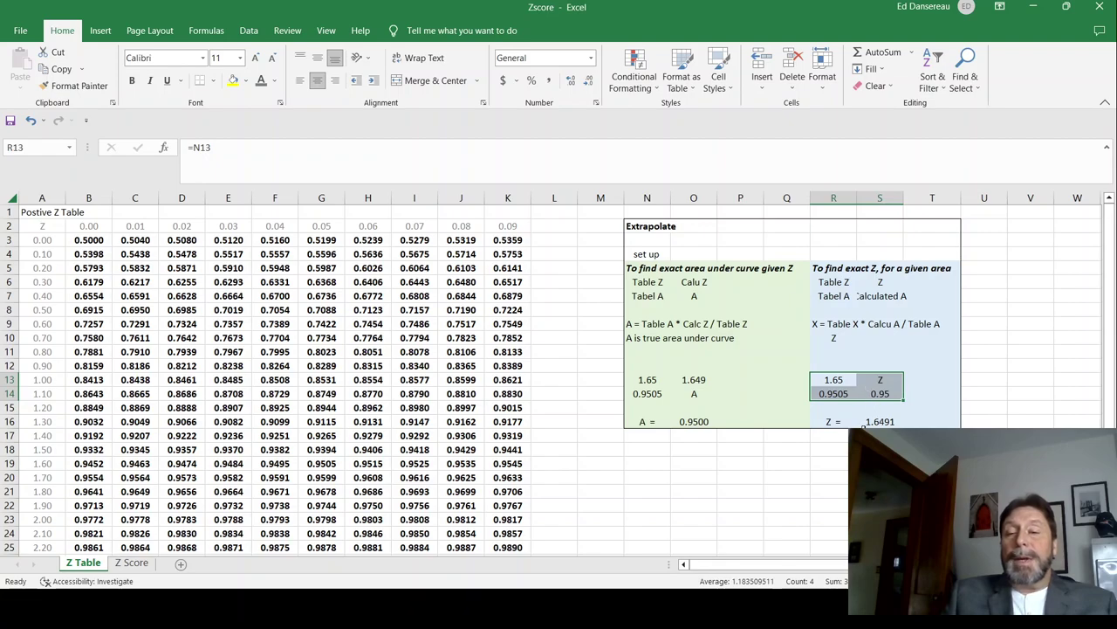
pyautogui.click(878, 422)
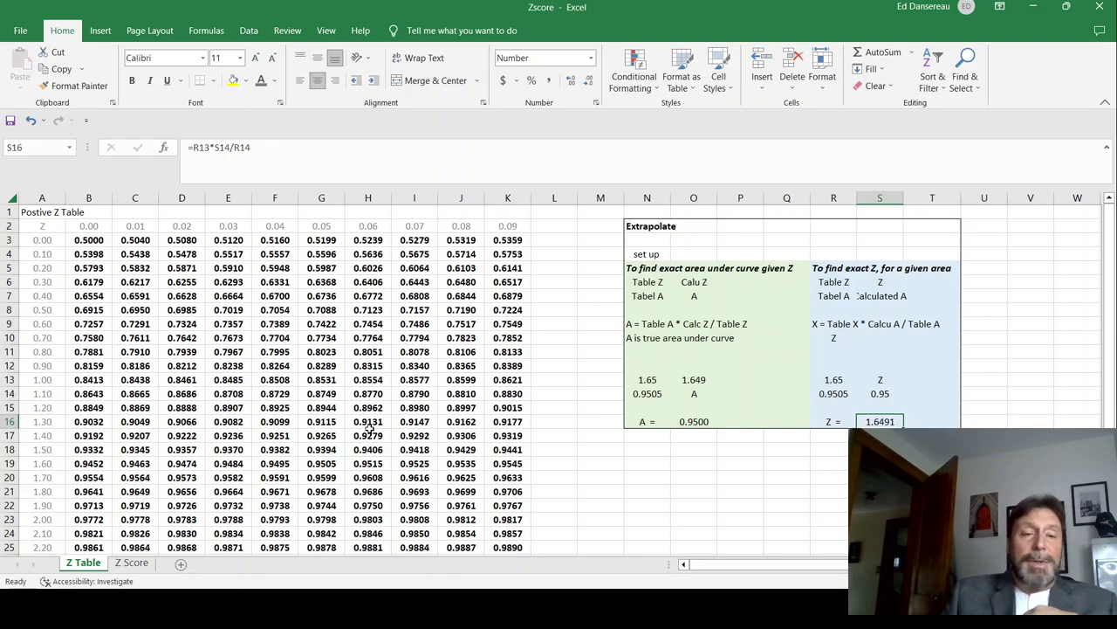
pyautogui.click(321, 464)
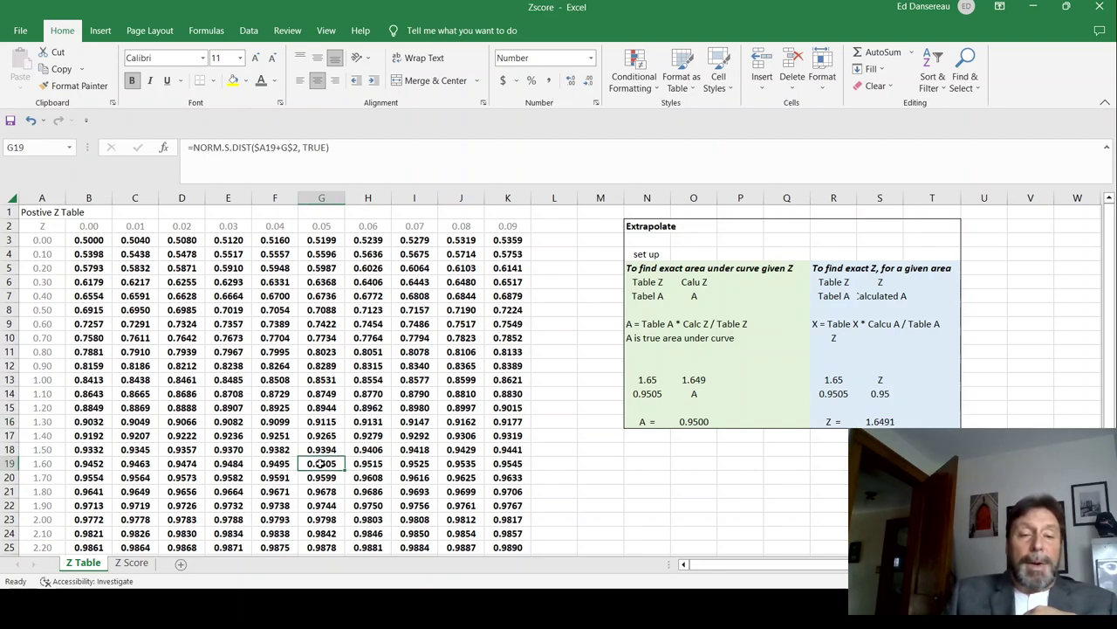
pyautogui.click(40, 464)
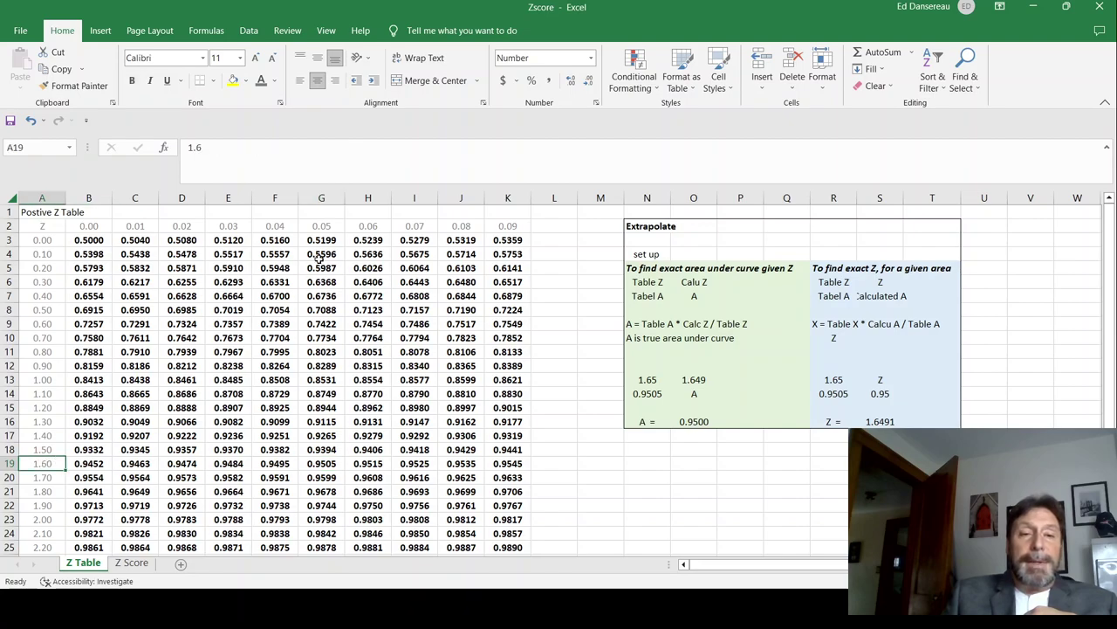
pyautogui.moveTo(331, 223); pyautogui.dragTo(319, 463)
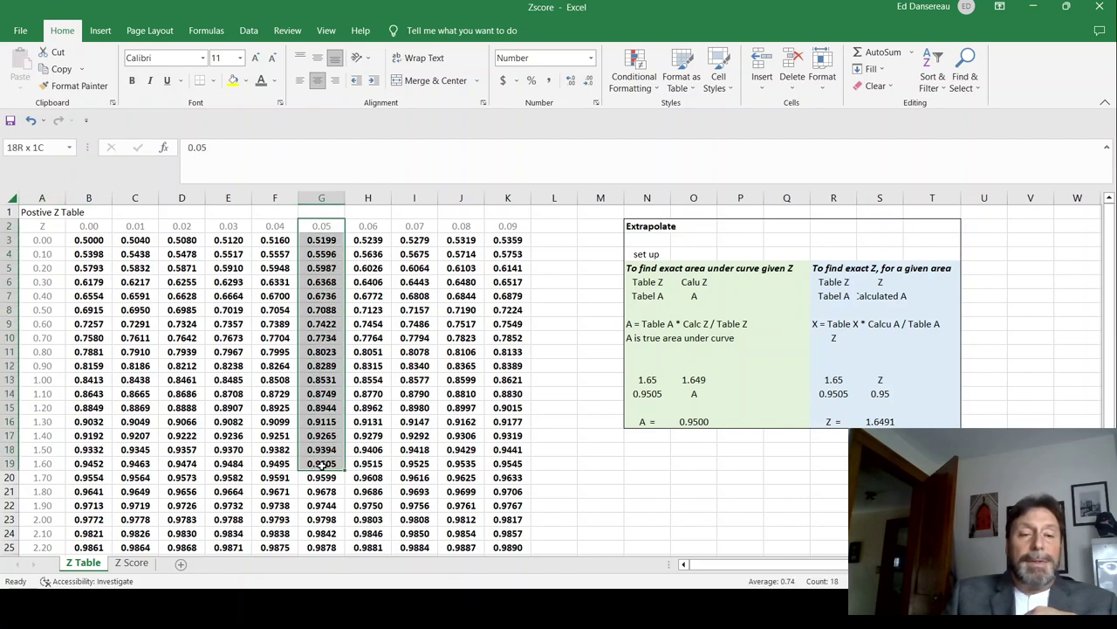
pyautogui.click(37, 463)
pyautogui.moveTo(37, 463); pyautogui.dragTo(322, 467)
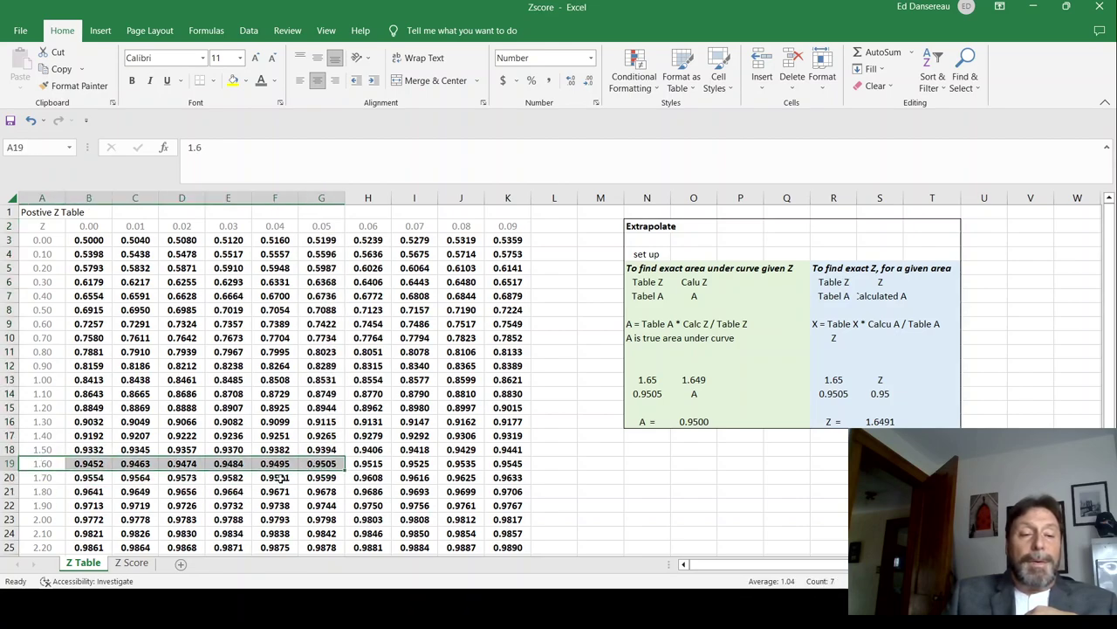
pyautogui.click(131, 563)
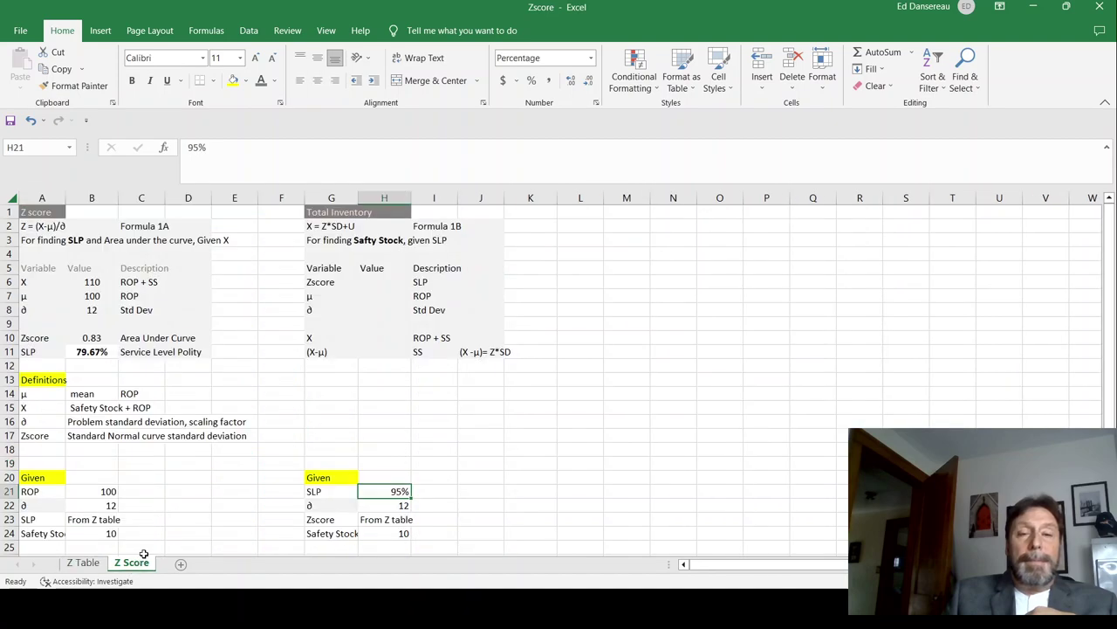
# Enter Zscore 1.65 in H6, mean 100 in H7, and =H22 (12) as σ in H8
pyautogui.click(373, 283)
pyautogui.write('1')
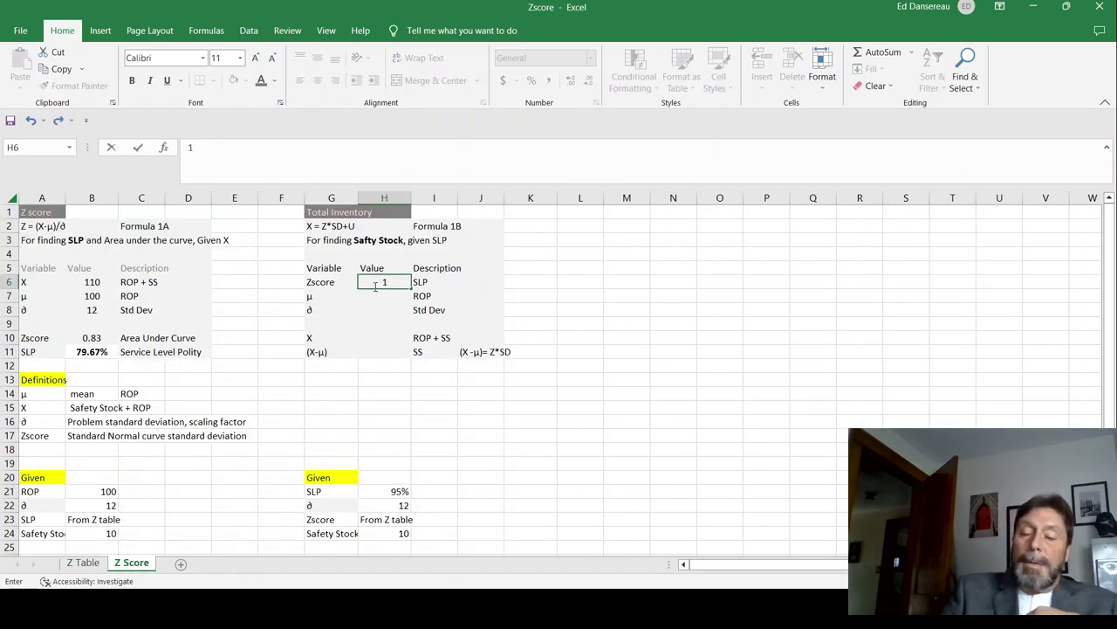
pyautogui.write('.65')
pyautogui.press('Return')
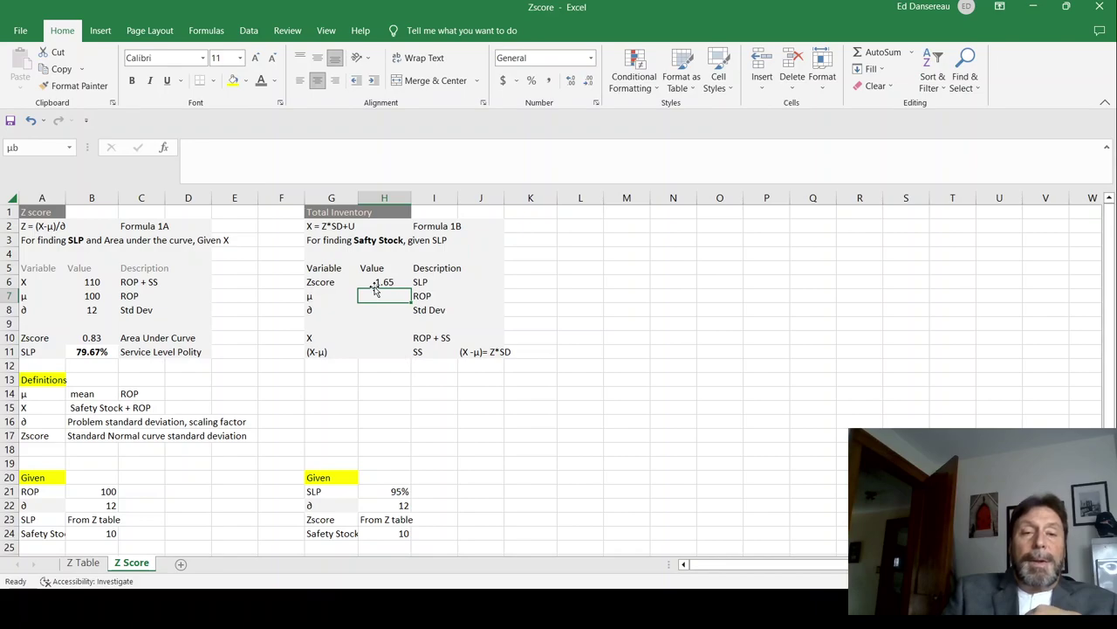
pyautogui.write('=')
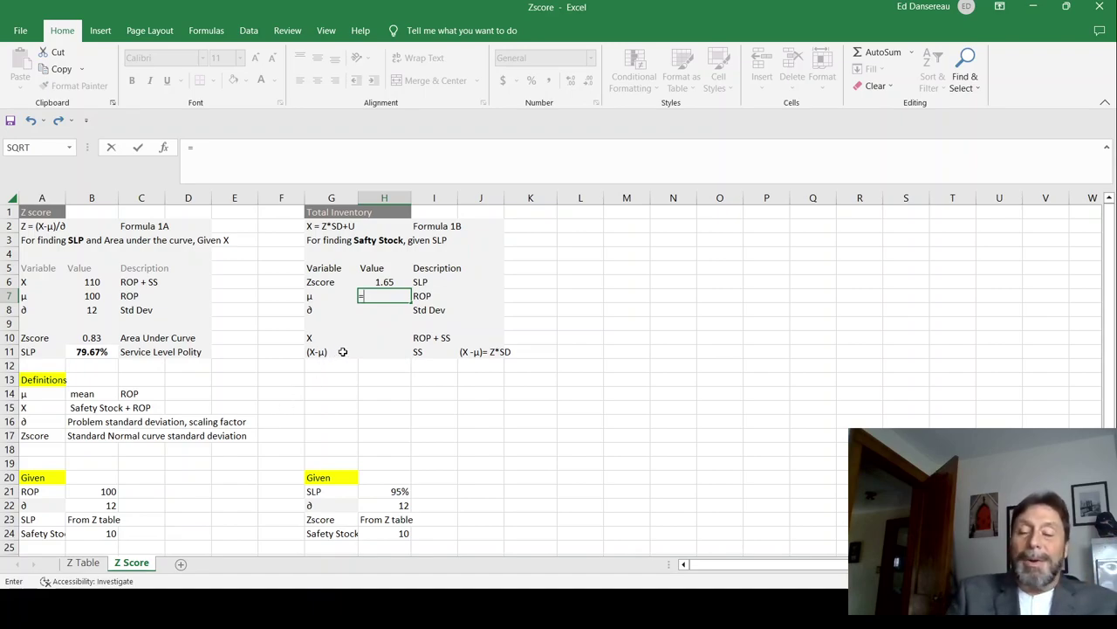
pyautogui.write('100')
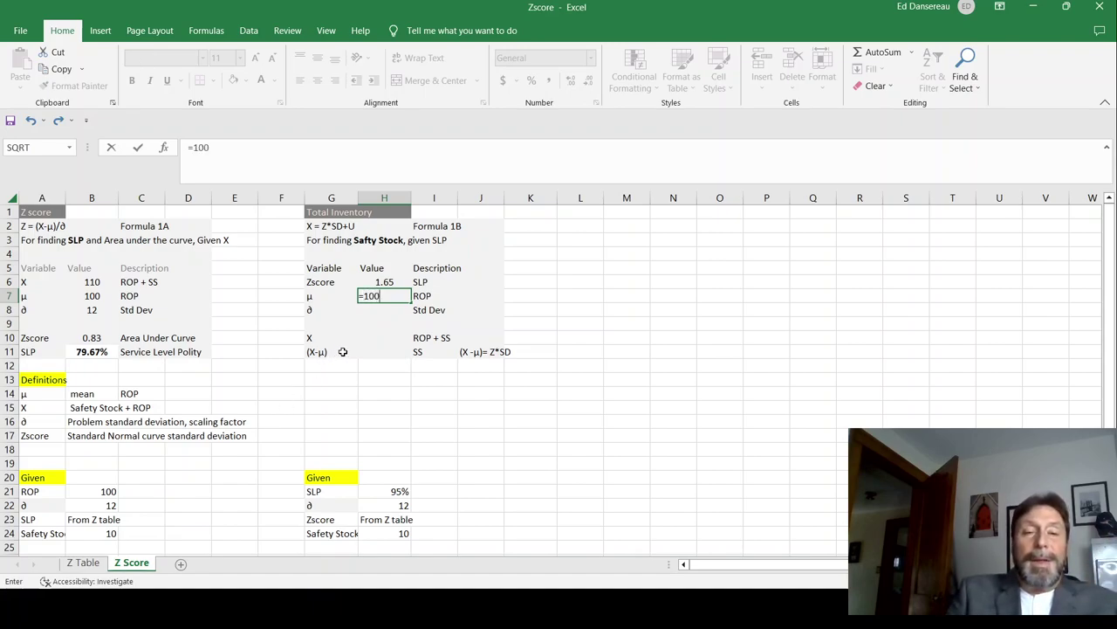
pyautogui.press('Return')
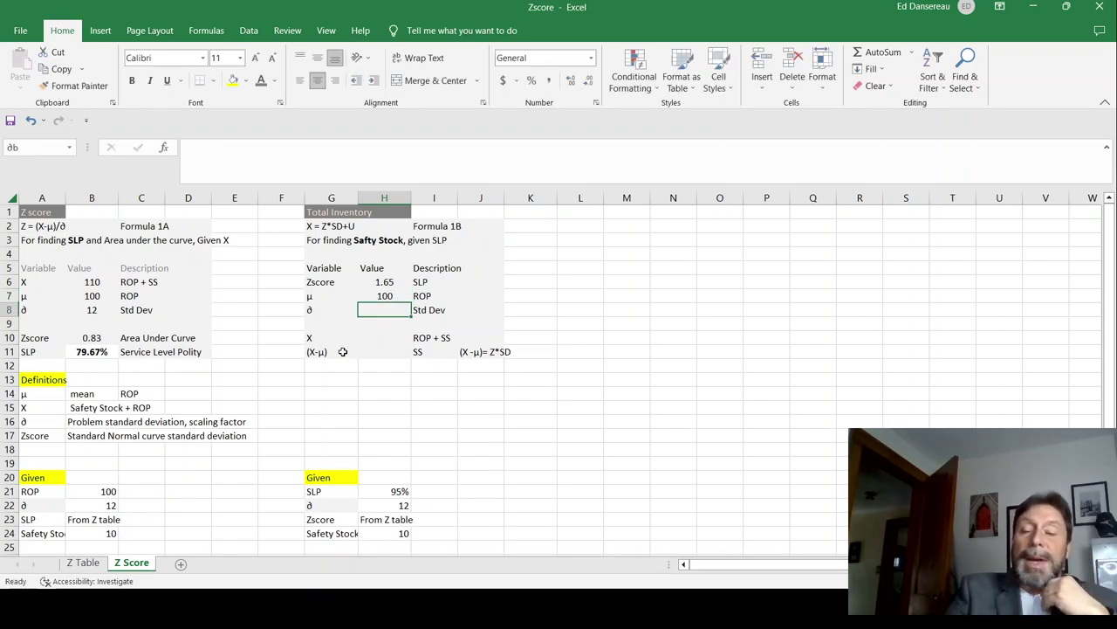
pyautogui.write('=')
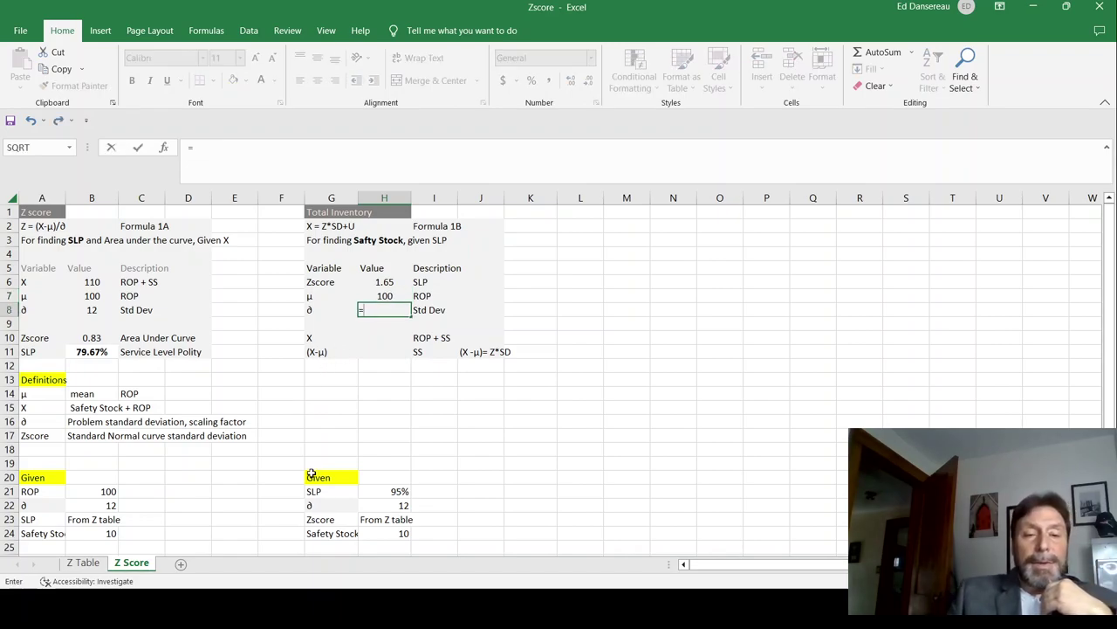
pyautogui.click(393, 504)
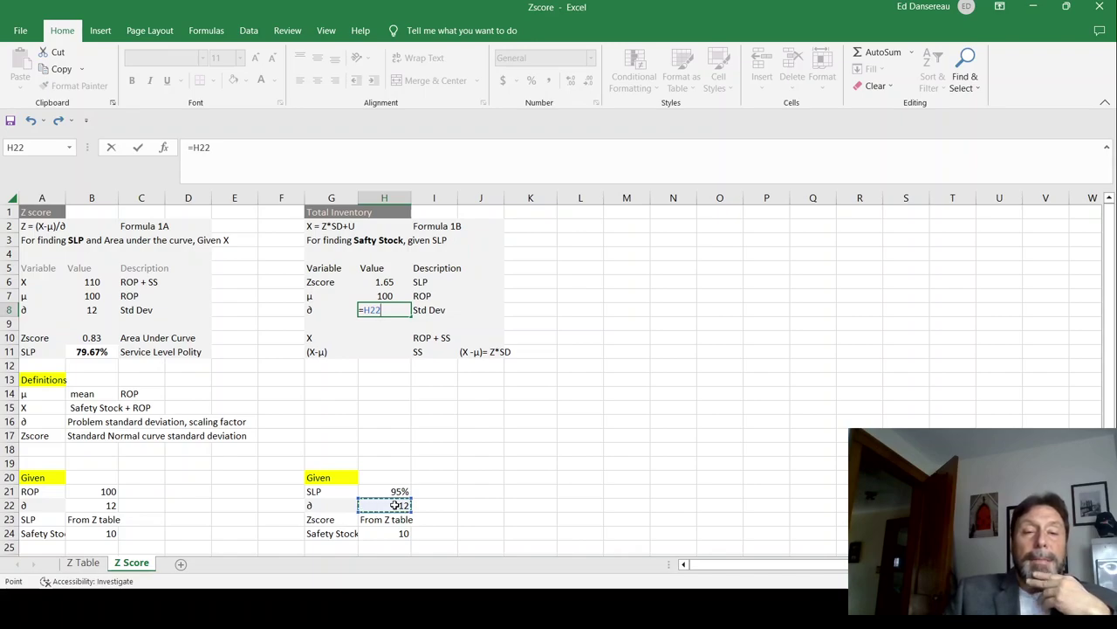
pyautogui.press('Return')
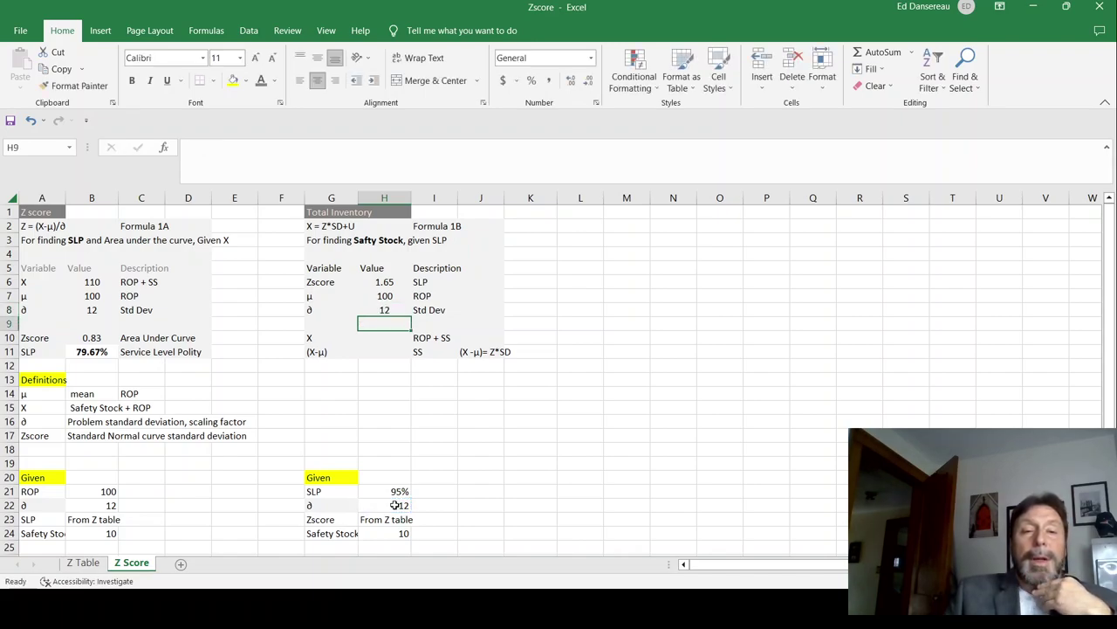
# Enter safety stock =H6*H8 in the (X-μ) cell H11, giving 19.8
pyautogui.press('Down')
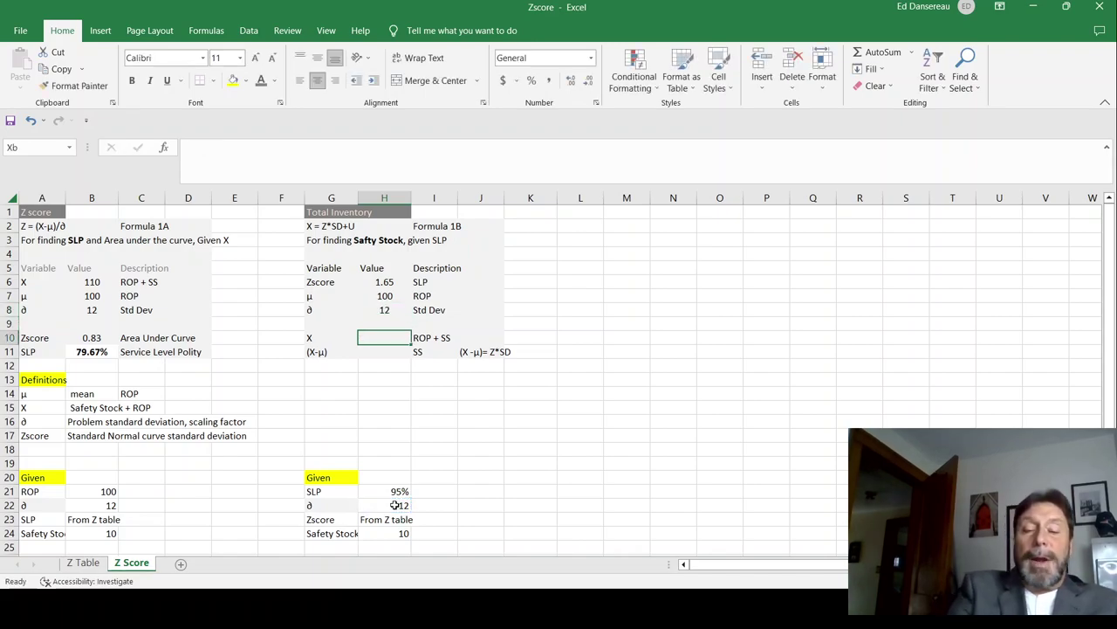
pyautogui.press('Down')
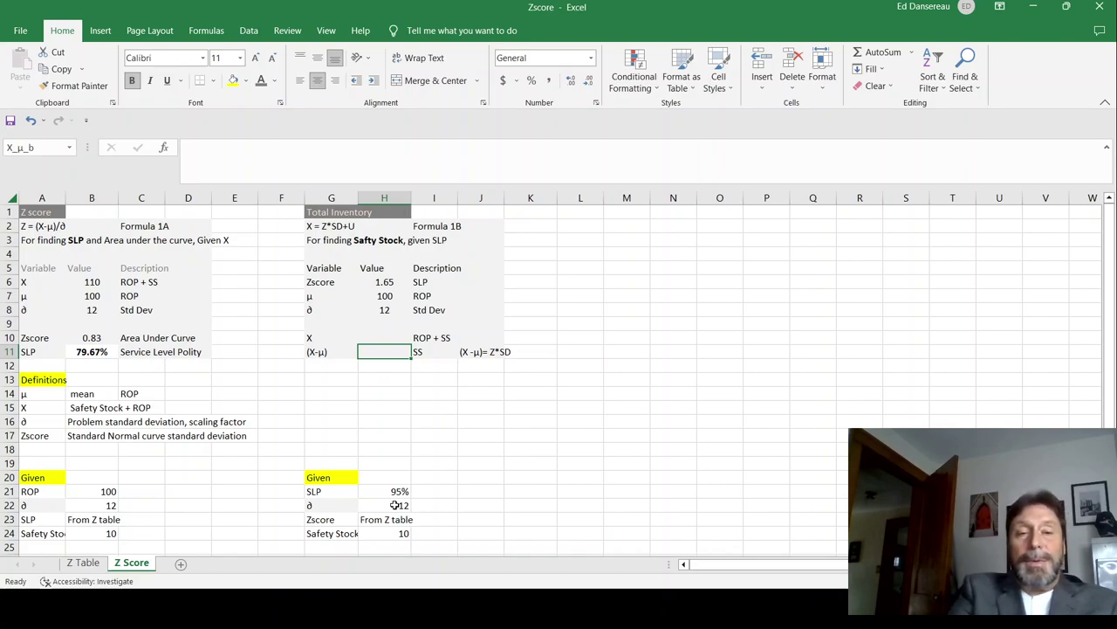
pyautogui.write('=')
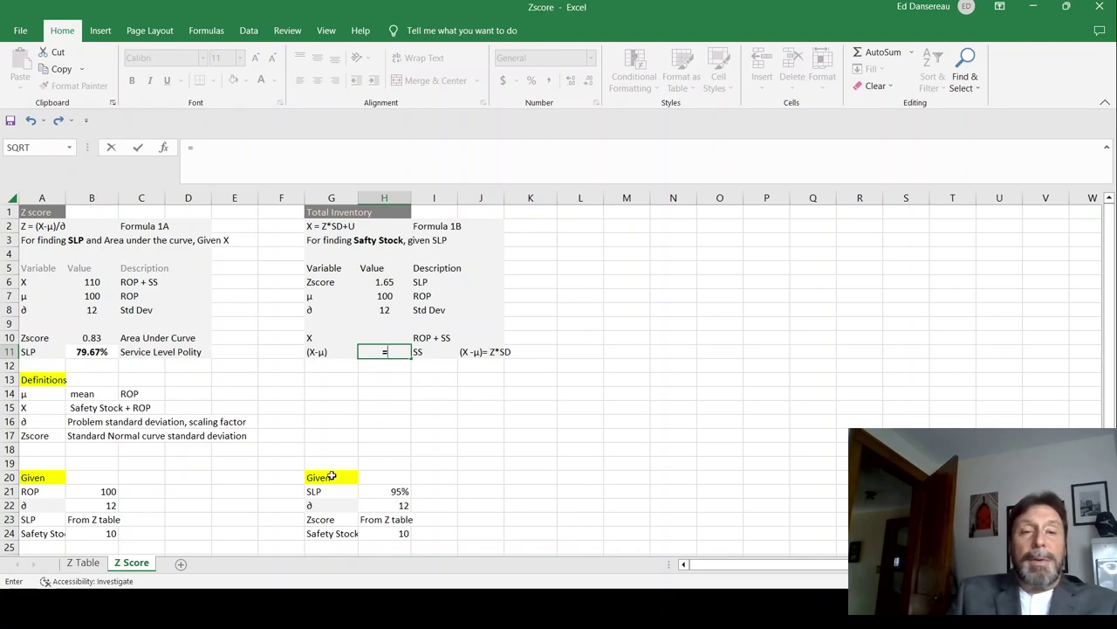
pyautogui.click(384, 281)
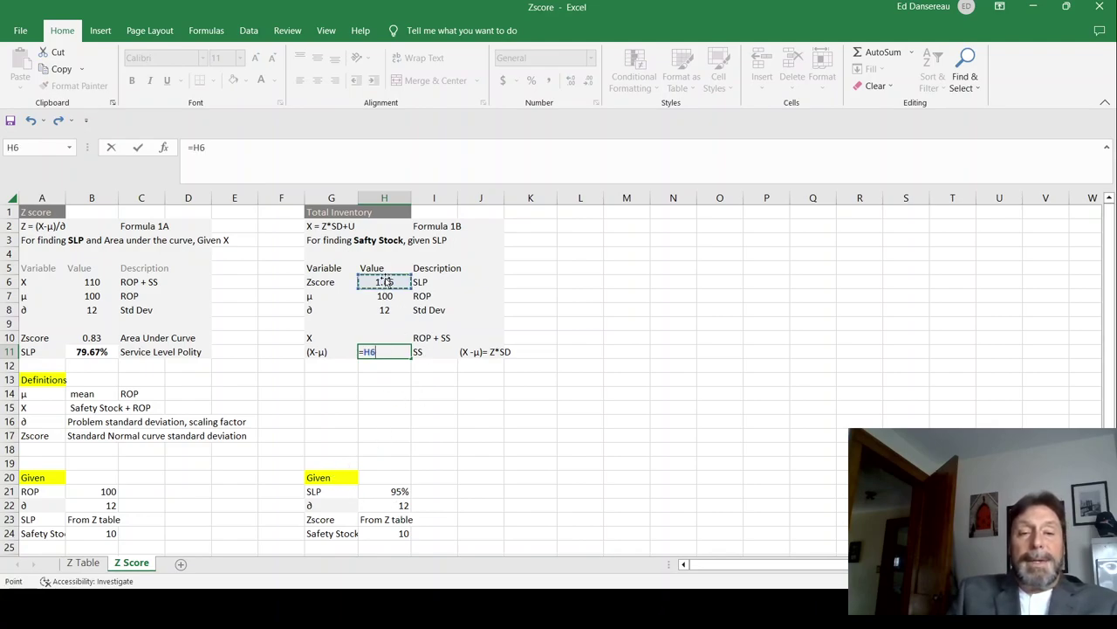
pyautogui.write('*')
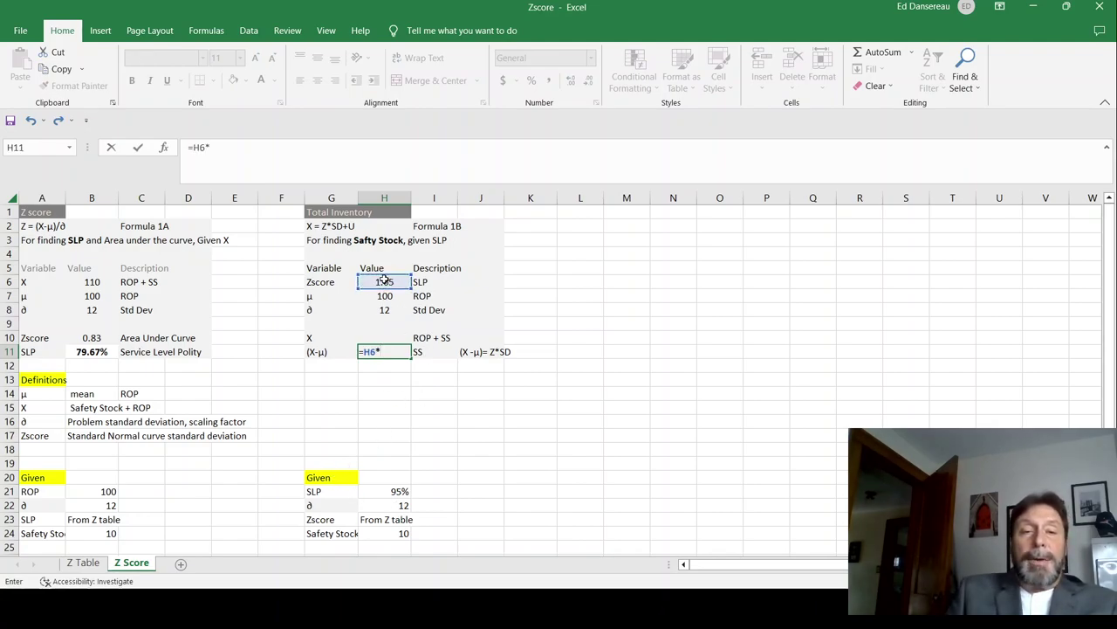
pyautogui.click(387, 309)
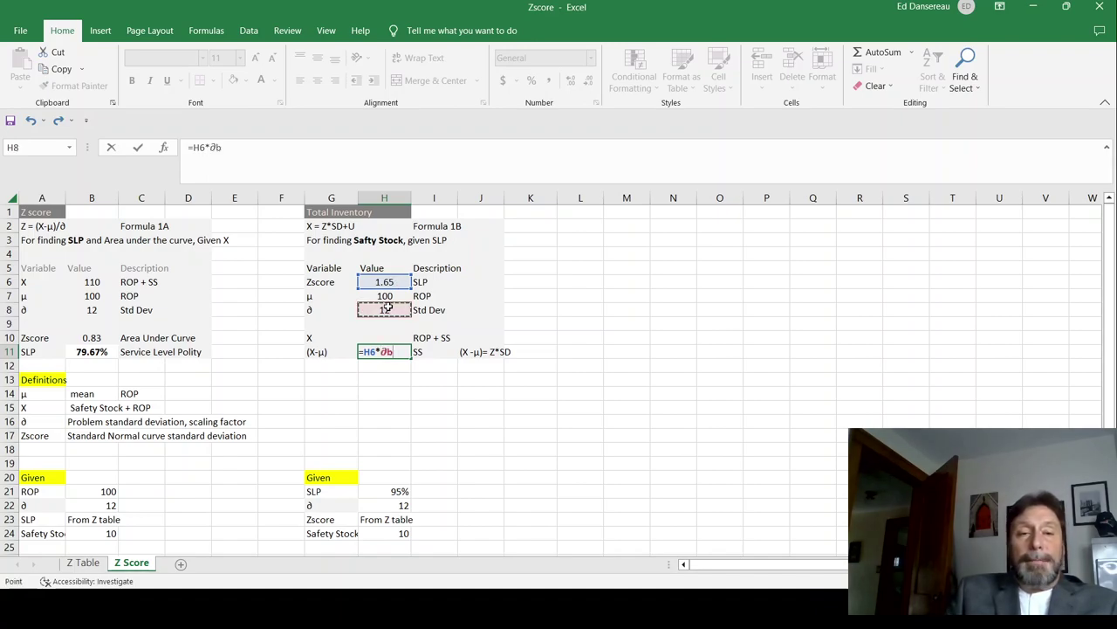
pyautogui.press('Return')
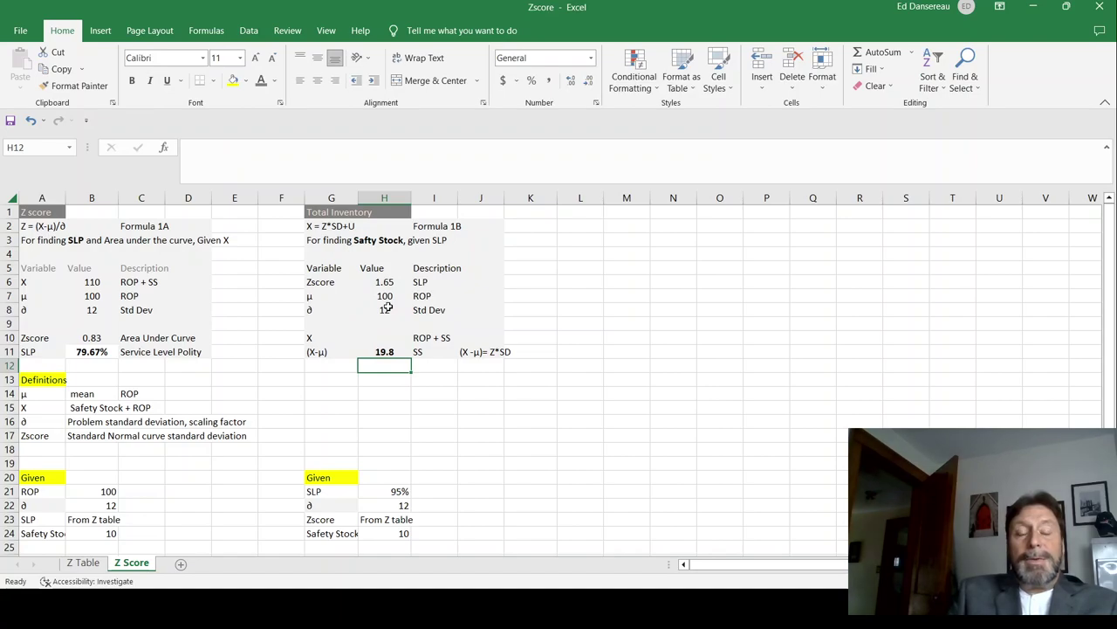
# Enter X as =H11+H7 in H10, giving 119.8
pyautogui.press('Up')
pyautogui.press('Up')
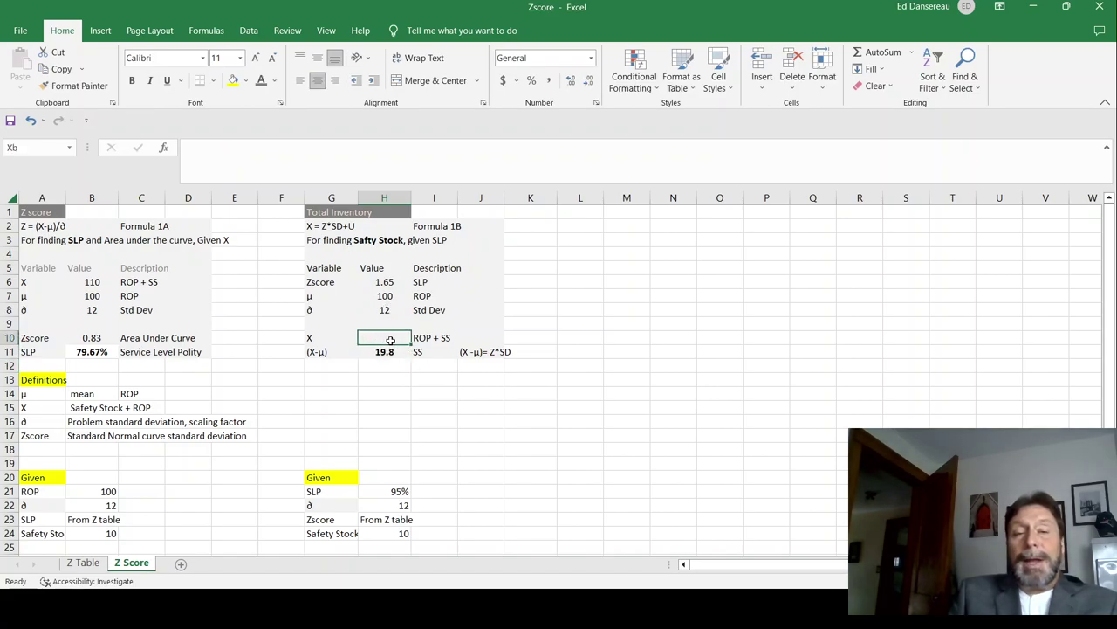
pyautogui.write('=')
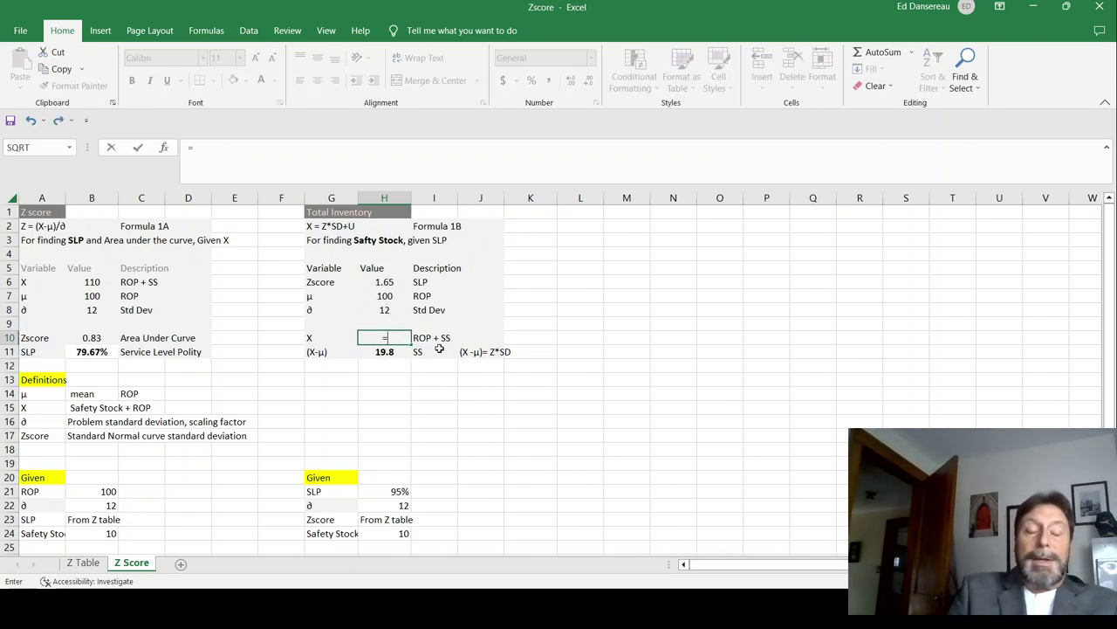
pyautogui.click(387, 350)
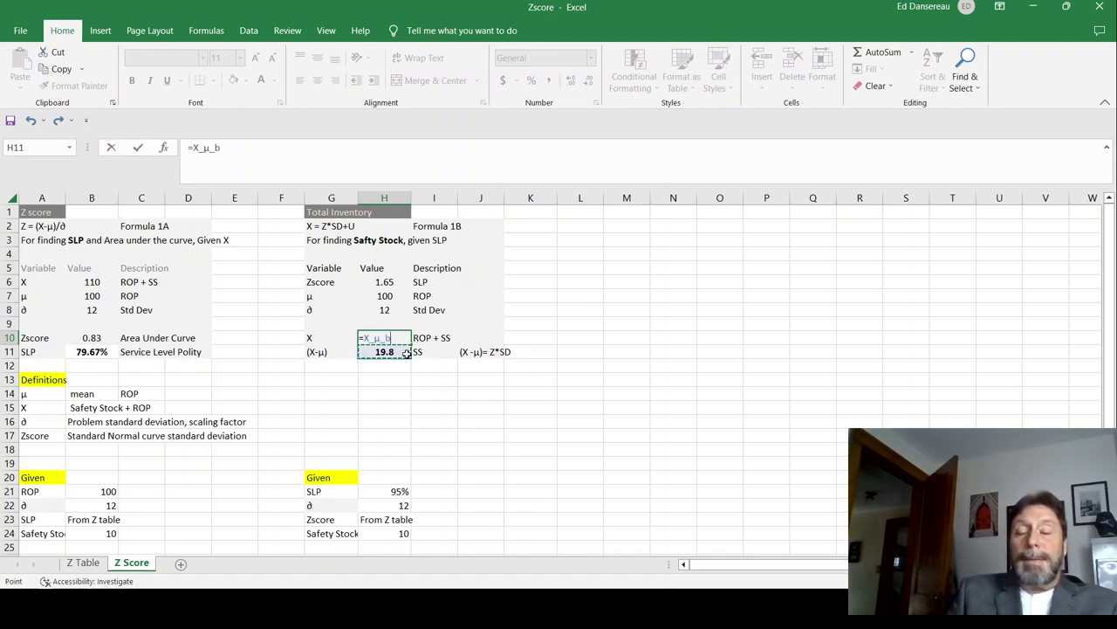
pyautogui.write('+')
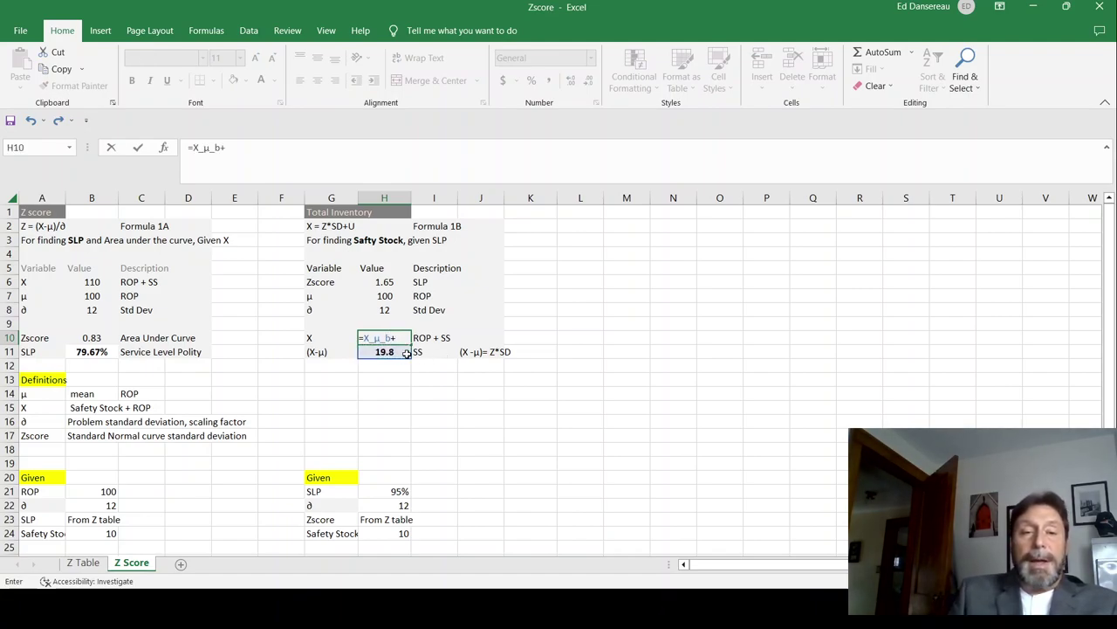
pyautogui.click(385, 297)
pyautogui.press('Return')
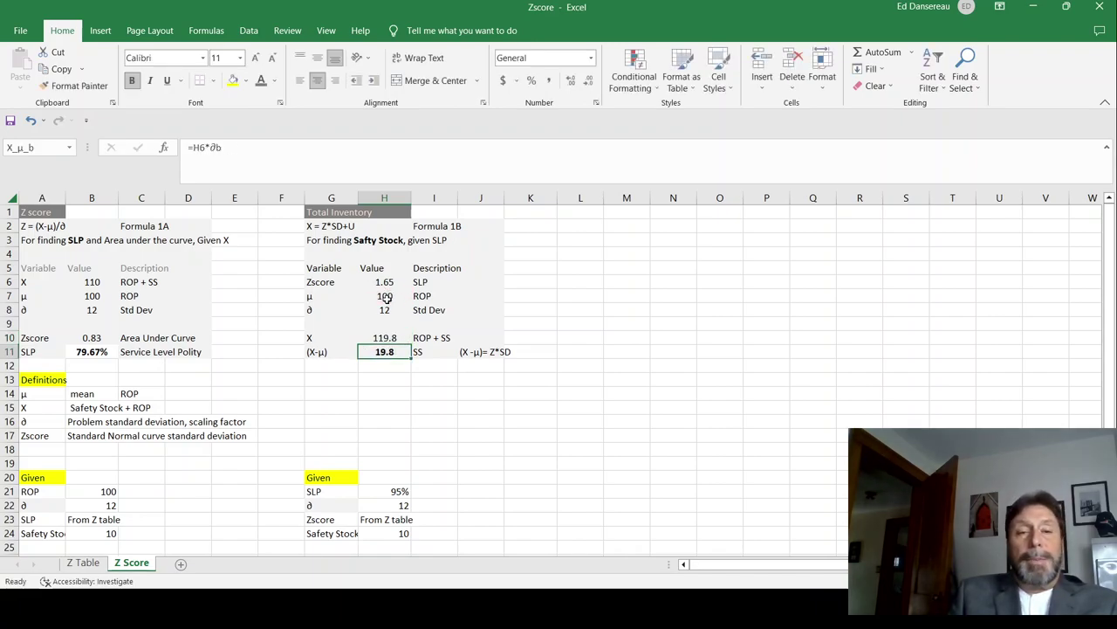